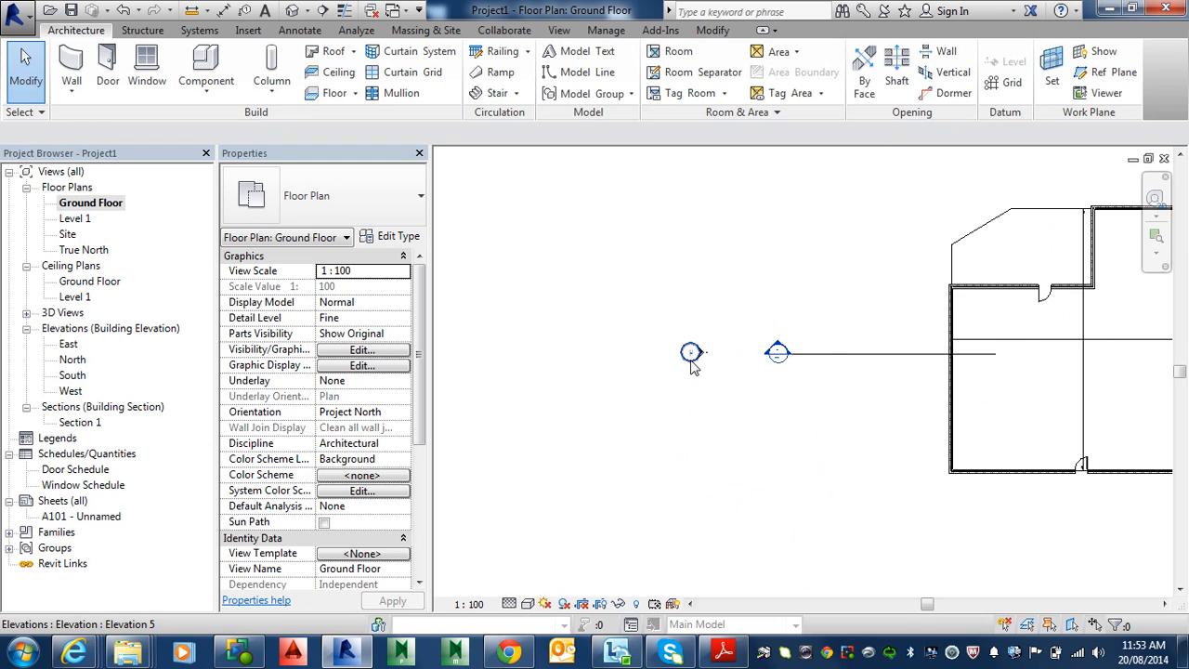
- Draw a vertical building section through the upper door of the Ground Floor plan, from above the building to below it
{"action": "scroll", "coordinate": [691, 362], "scroll_direction": "down", "scroll_amount": 2}
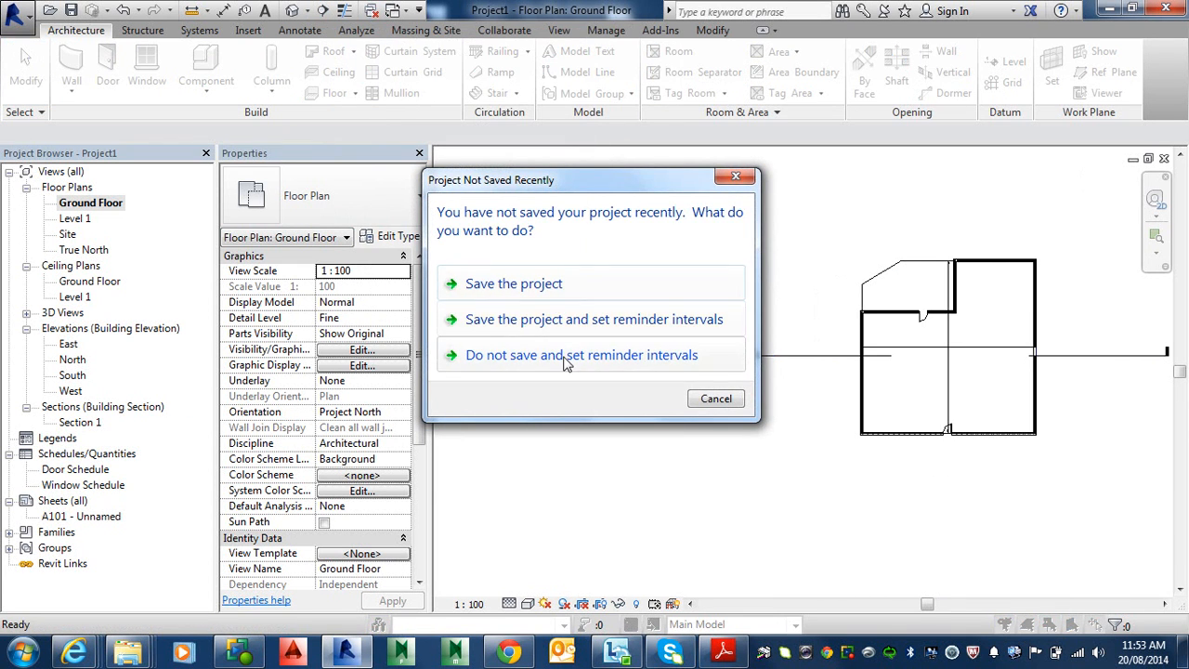
{"action": "left_click", "coordinate": [604, 364]}
{"action": "left_click", "coordinate": [736, 543]}
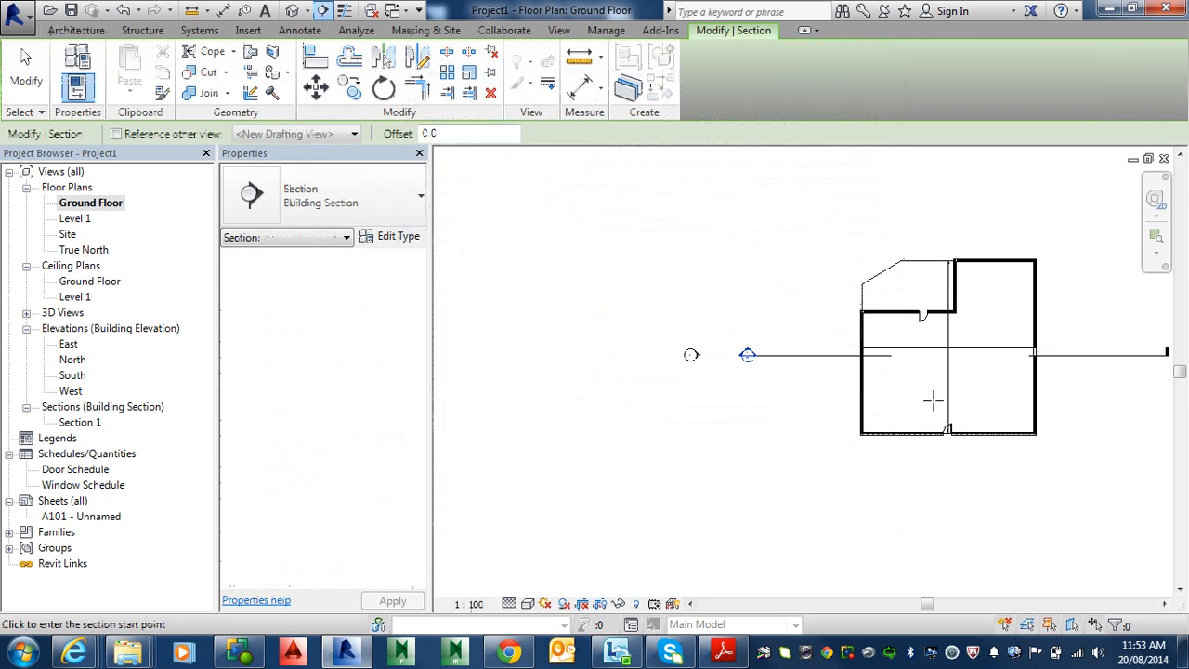
{"action": "left_click", "coordinate": [922, 204]}
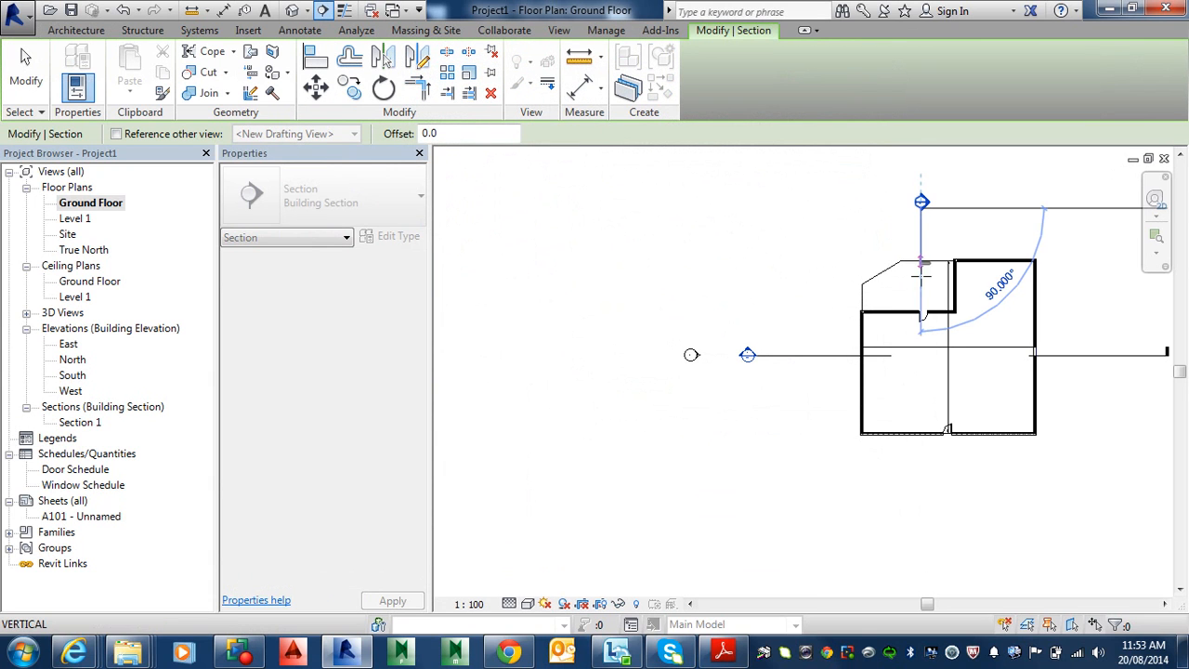
{"action": "left_click", "coordinate": [922, 470]}
{"action": "key", "text": "Escape"}
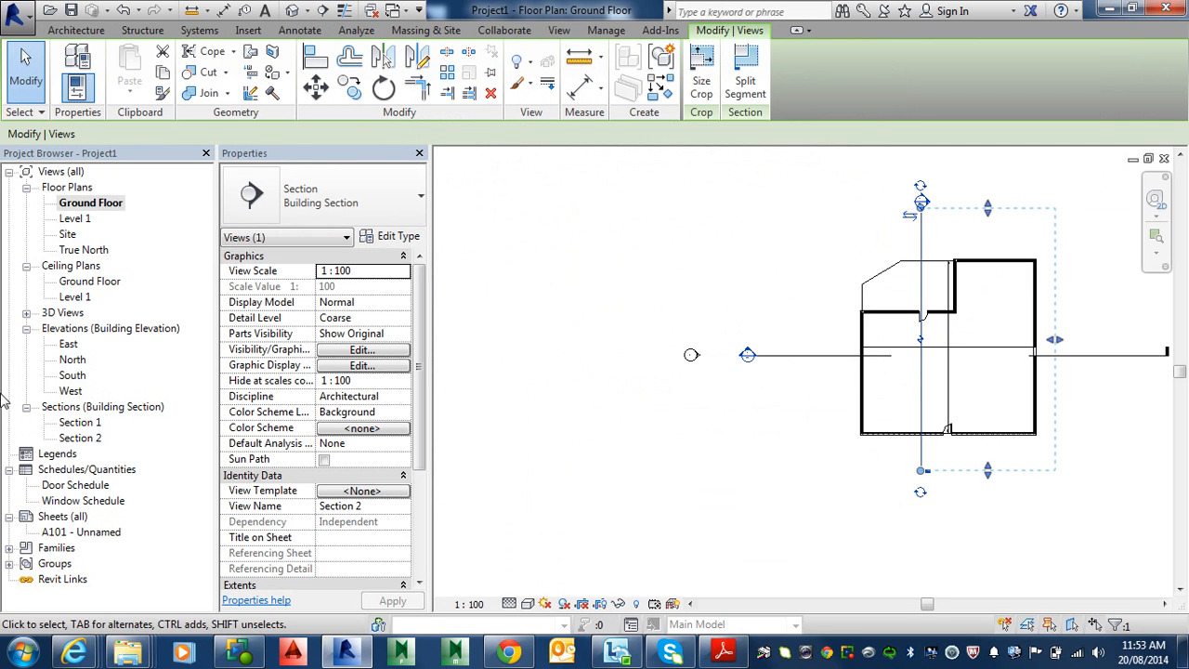
- Open the Section 2 view, set its detail level to Fine and inspect the wall layers above the door
{"action": "double_click", "coordinate": [89, 438]}
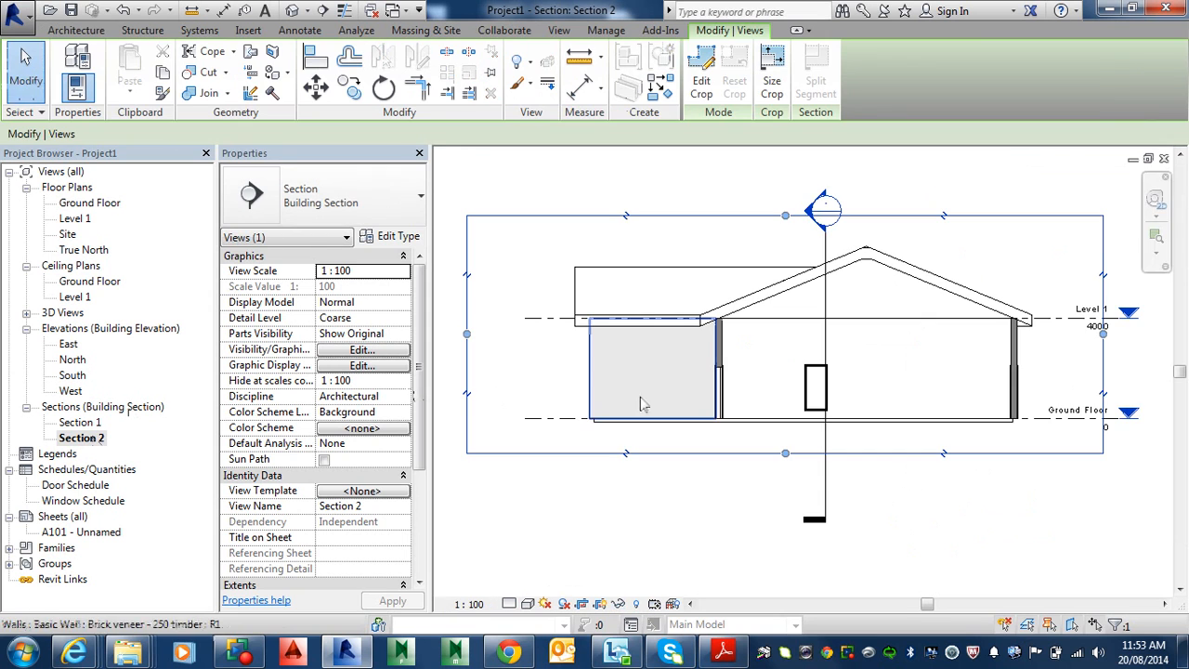
{"action": "key", "text": "Escape"}
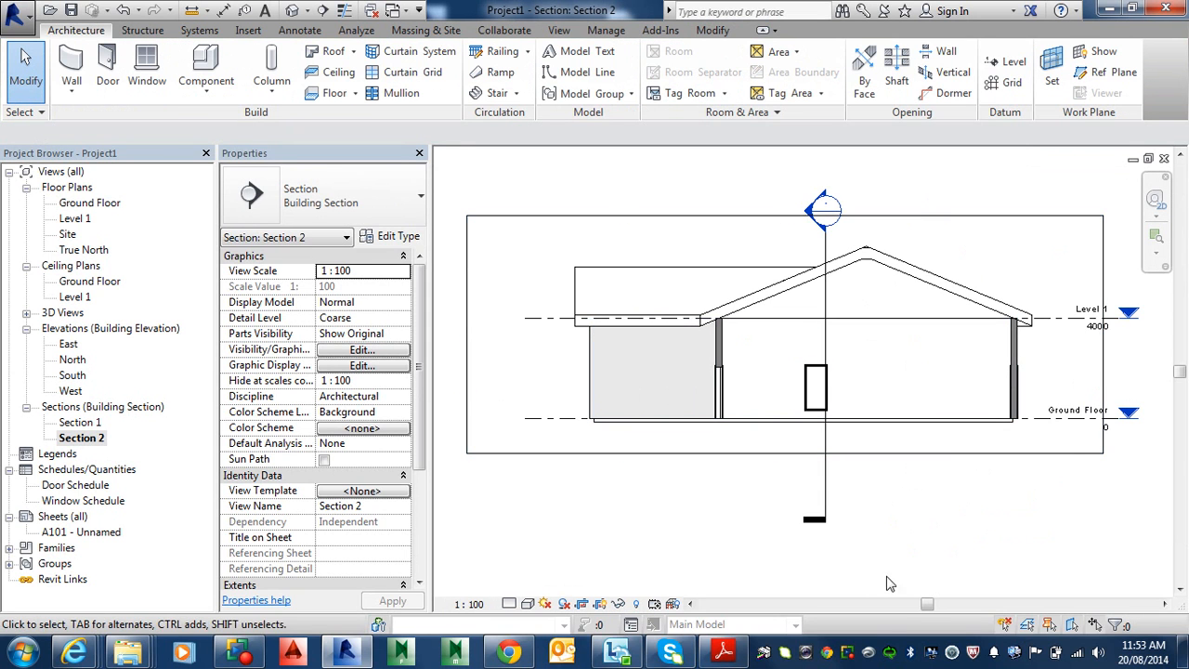
{"action": "scroll", "coordinate": [730, 378], "scroll_direction": "up", "scroll_amount": 5}
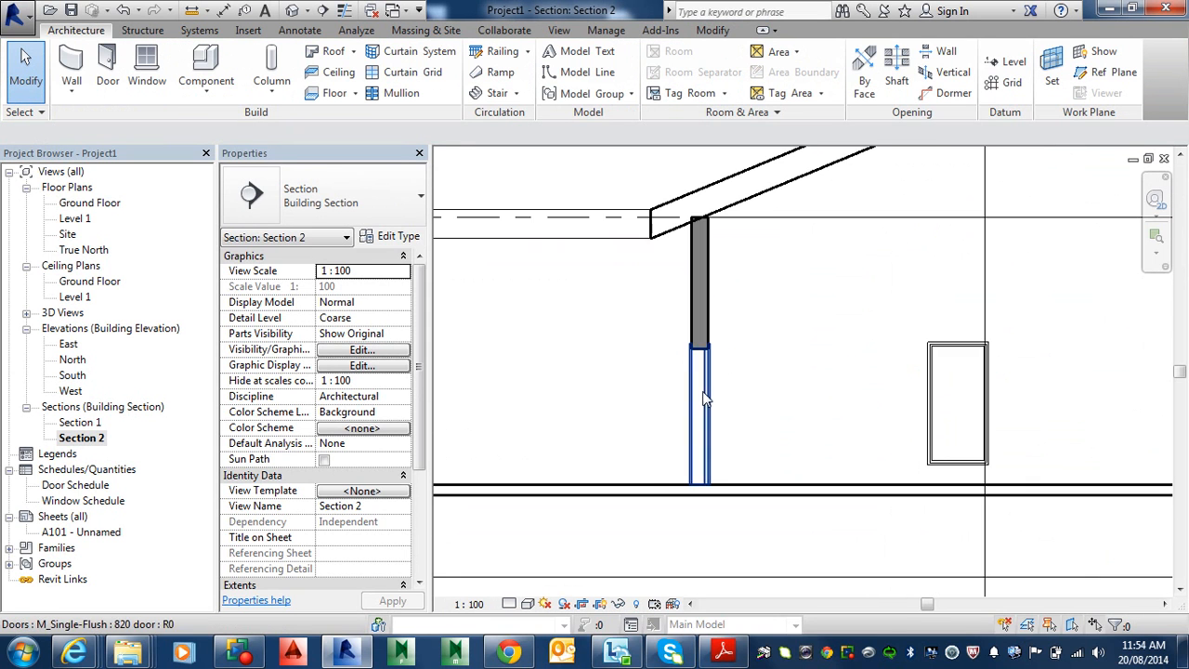
{"action": "left_click", "coordinate": [527, 604]}
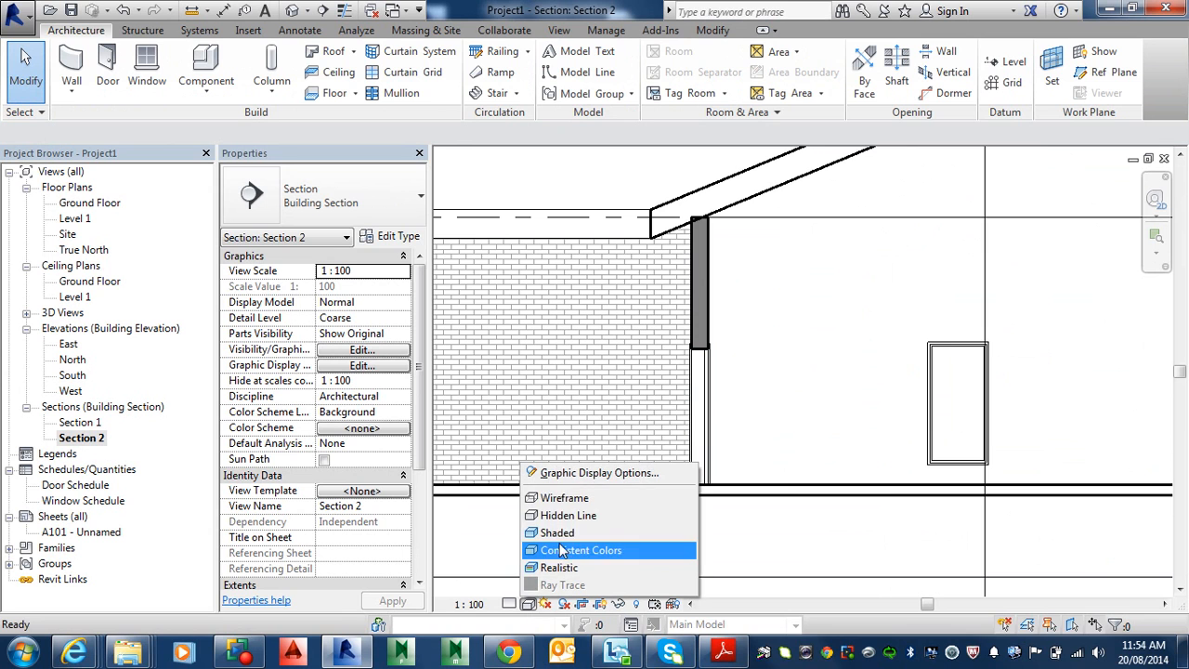
{"action": "left_click", "coordinate": [510, 604]}
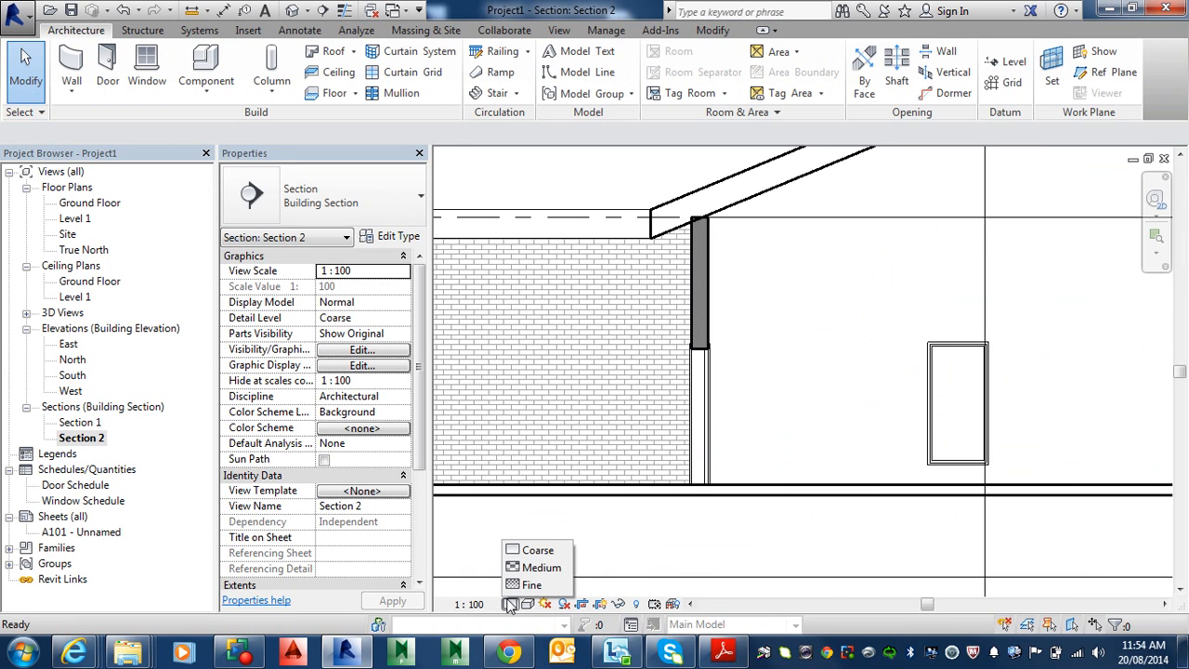
{"action": "left_click", "coordinate": [526, 585]}
{"action": "scroll", "coordinate": [651, 332], "scroll_direction": "up", "scroll_amount": 6}
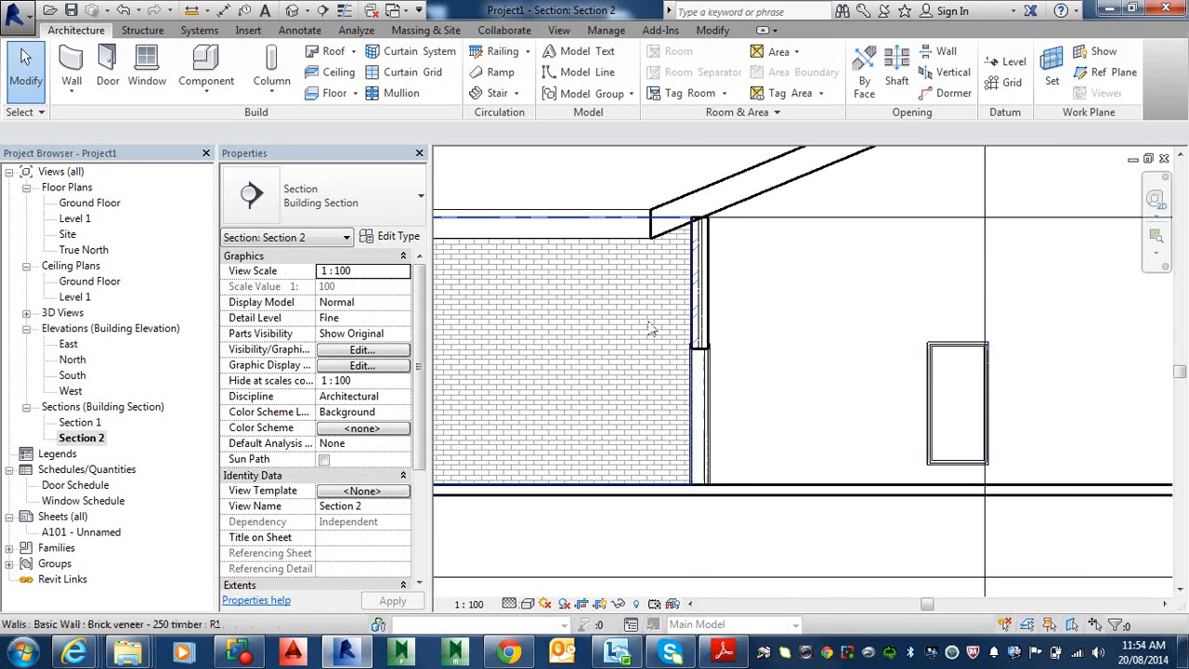
{"action": "scroll", "coordinate": [785, 349], "scroll_direction": "up", "scroll_amount": 3}
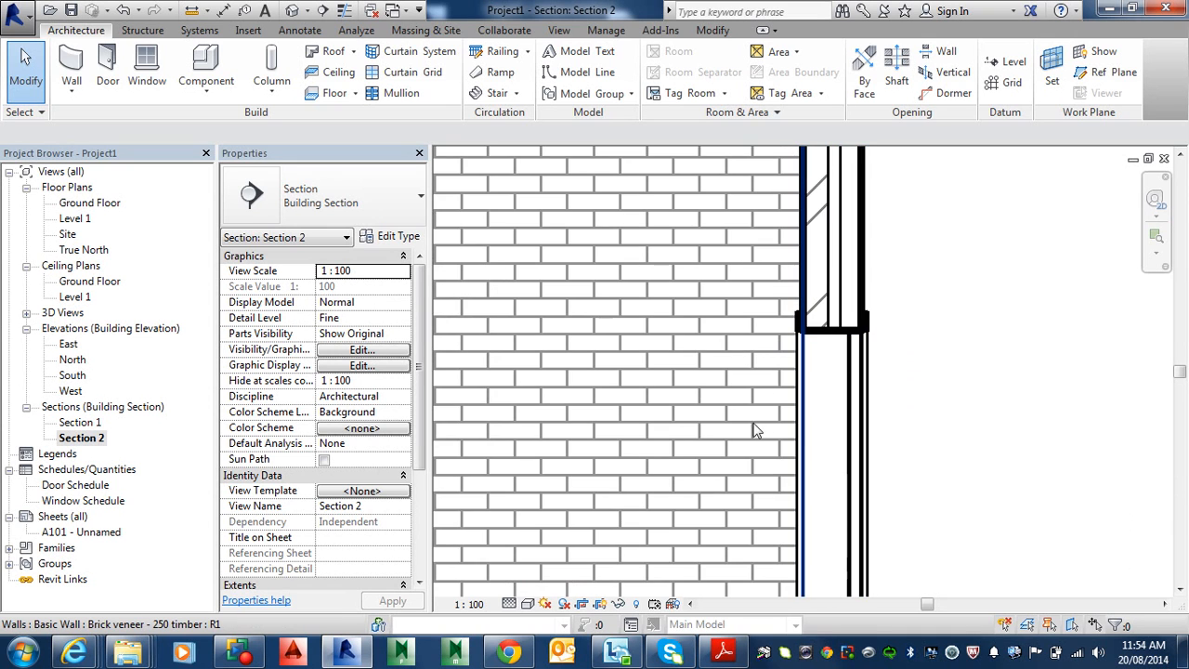
{"action": "scroll", "coordinate": [741, 332], "scroll_direction": "down", "scroll_amount": 4}
{"action": "scroll", "coordinate": [741, 331], "scroll_direction": "down", "scroll_amount": 6}
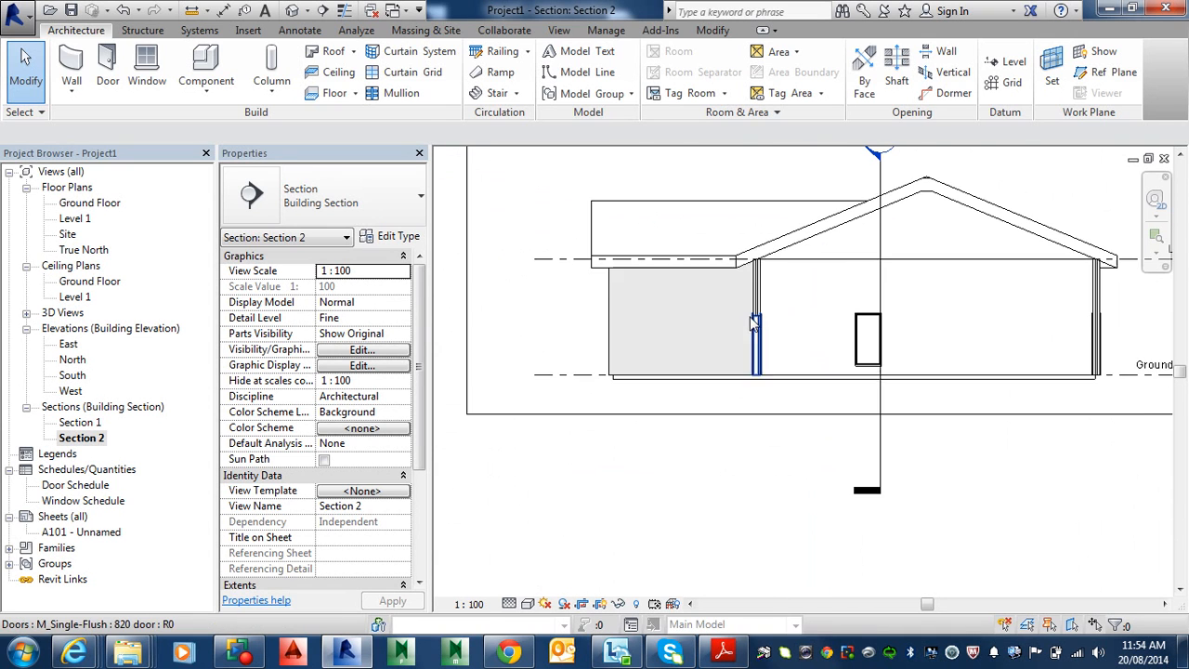
{"action": "middle_click_drag", "start_coordinate": [837, 319], "coordinate": [833, 349]}
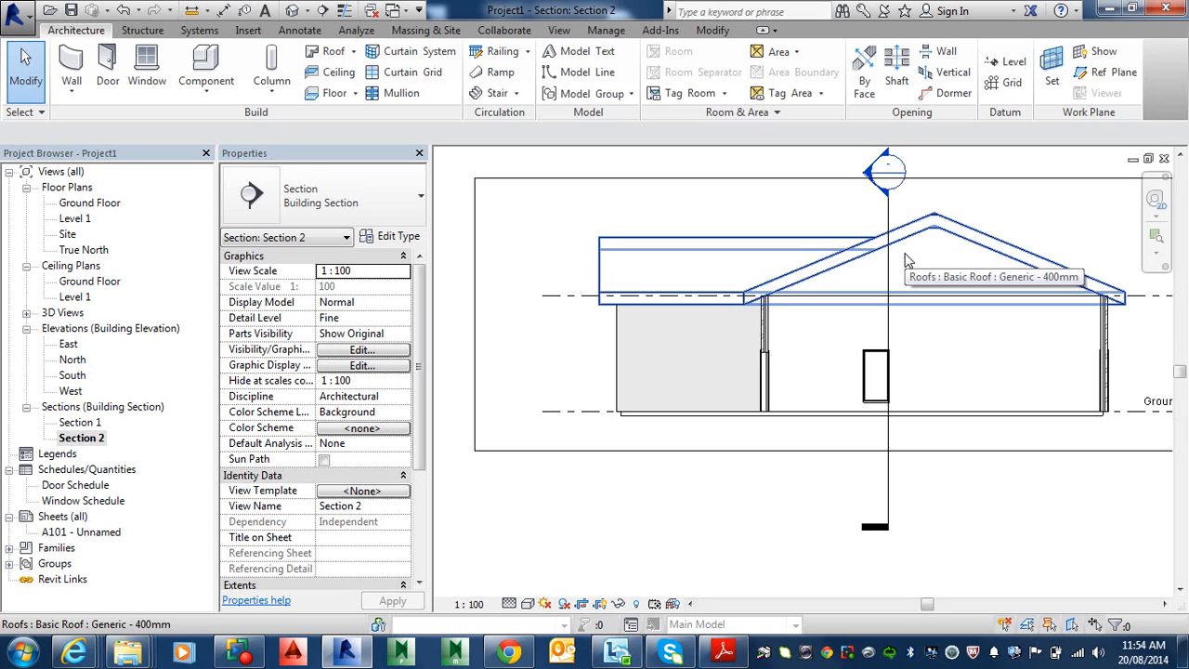
- Open the South elevation and set the Level 1 elevation to 2700
{"action": "double_click", "coordinate": [71, 376]}
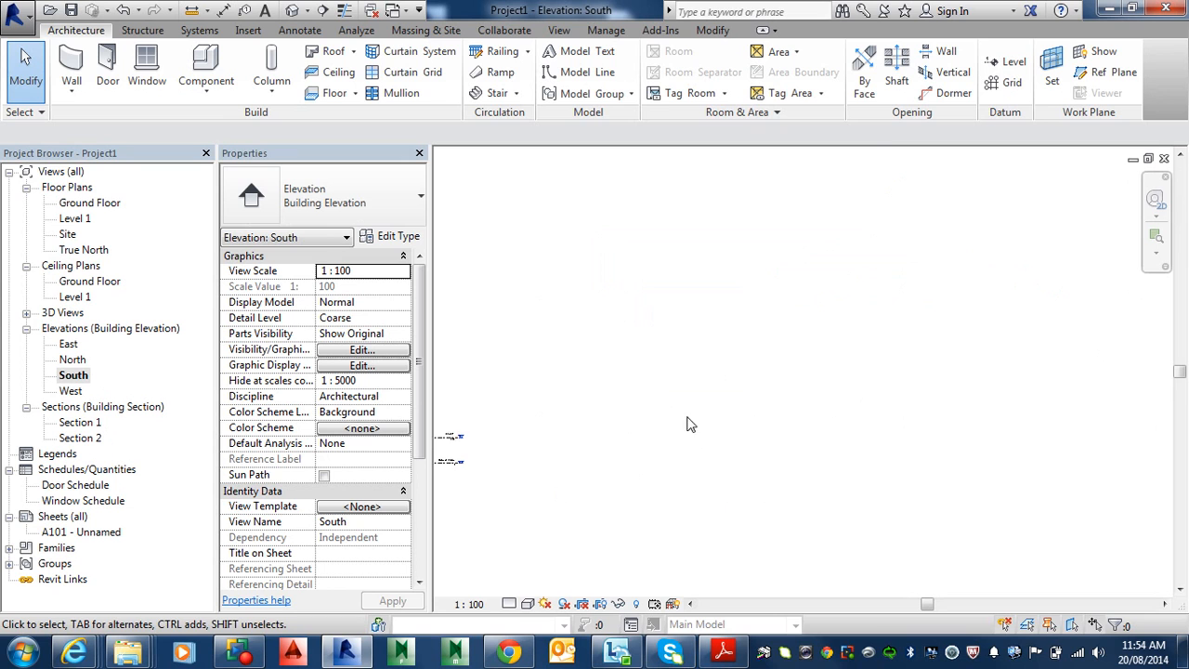
{"action": "middle_click_drag", "start_coordinate": [558, 435], "coordinate": [716, 473]}
{"action": "scroll", "coordinate": [669, 483], "scroll_direction": "up", "scroll_amount": 3}
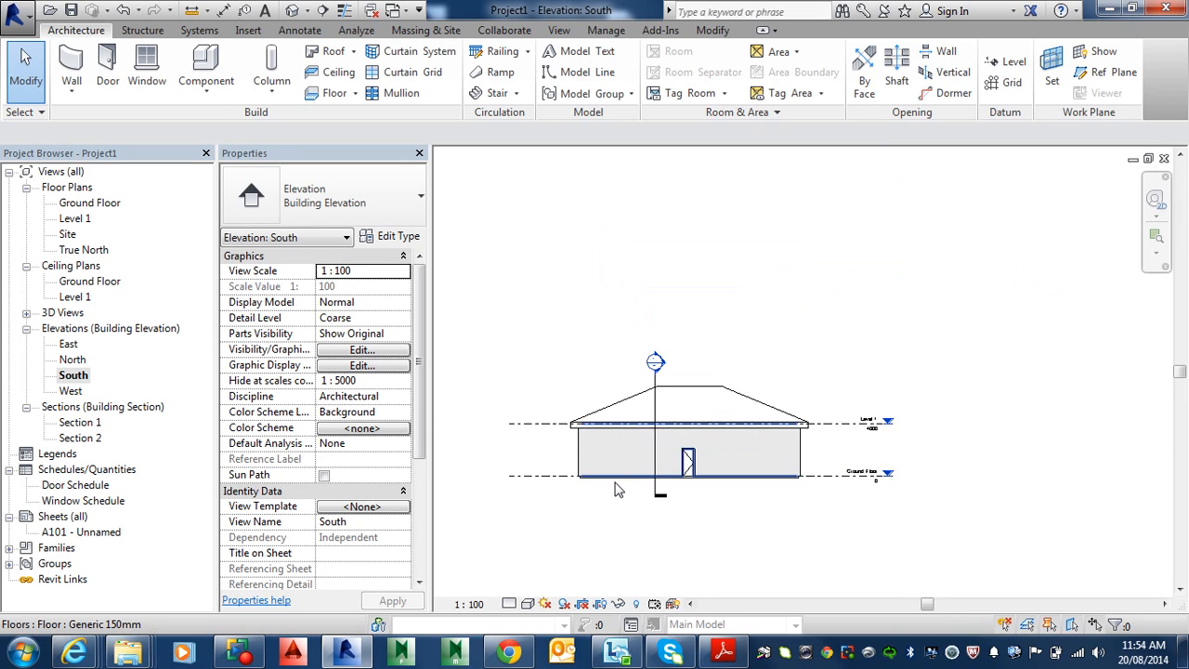
{"action": "scroll", "coordinate": [614, 480], "scroll_direction": "up", "scroll_amount": 2}
{"action": "middle_click_drag", "start_coordinate": [626, 475], "coordinate": [652, 458]}
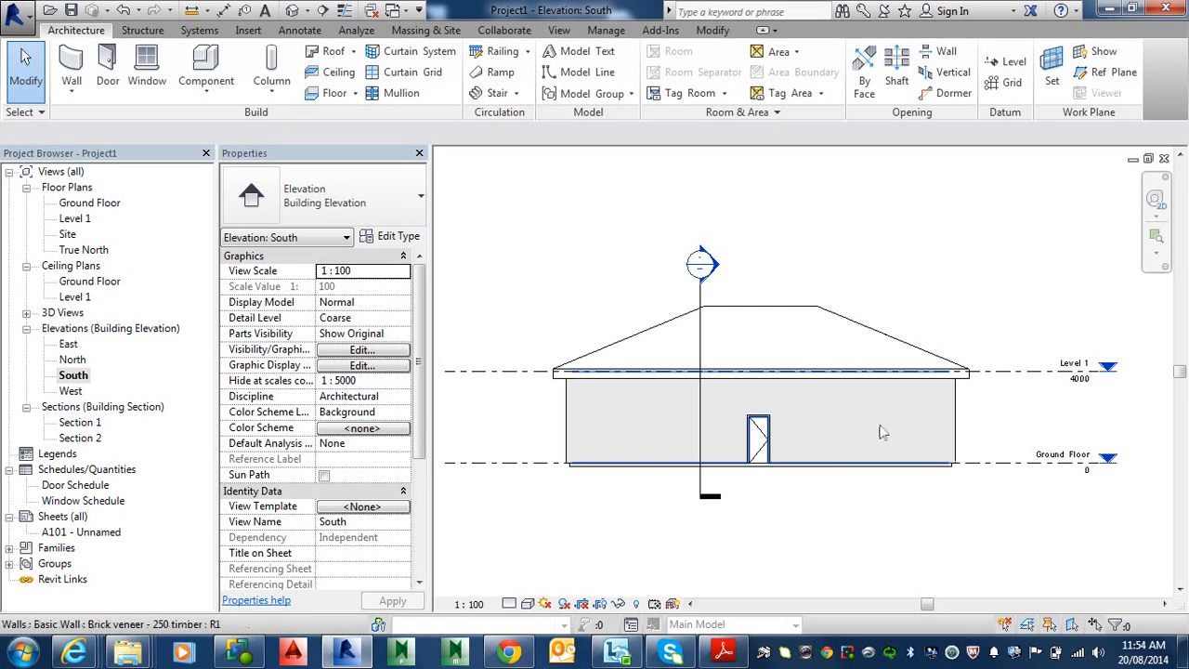
{"action": "middle_click_drag", "start_coordinate": [883, 432], "coordinate": [668, 438]}
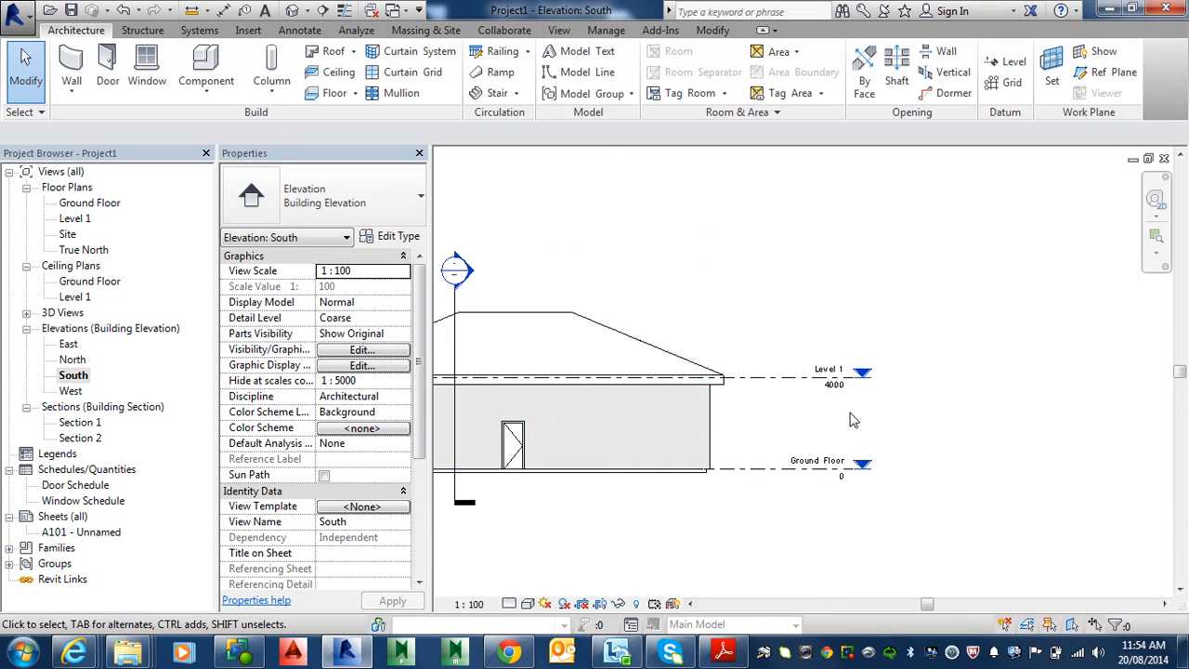
{"action": "scroll", "coordinate": [854, 404], "scroll_direction": "up", "scroll_amount": 2}
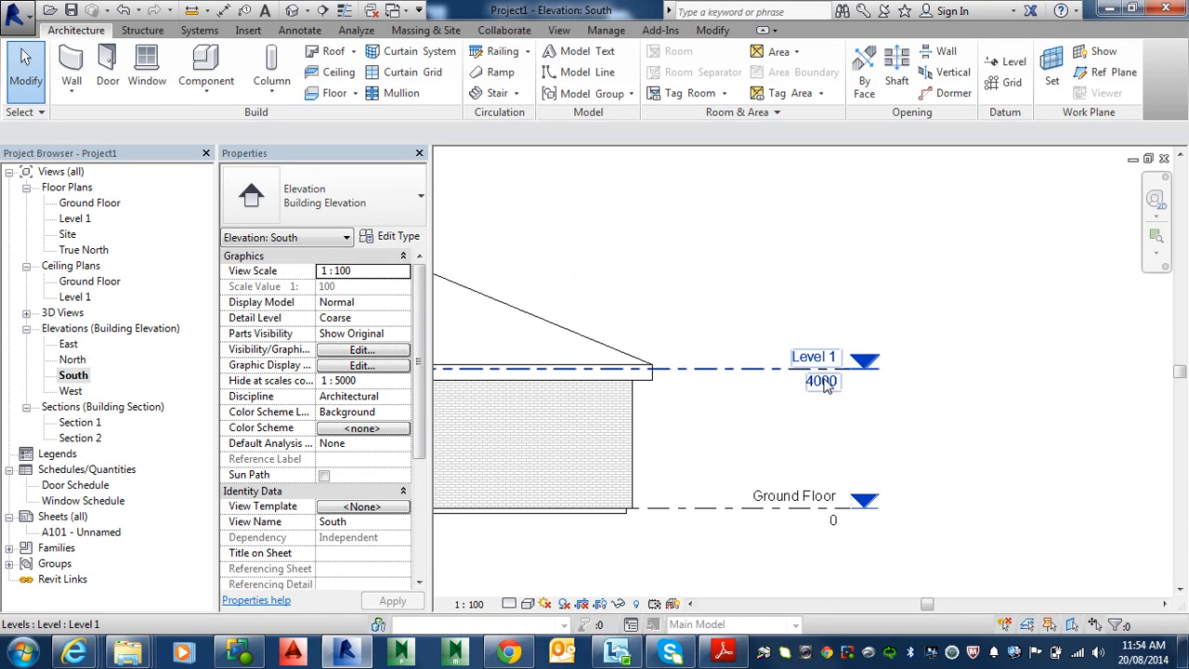
{"action": "left_click", "coordinate": [825, 383]}
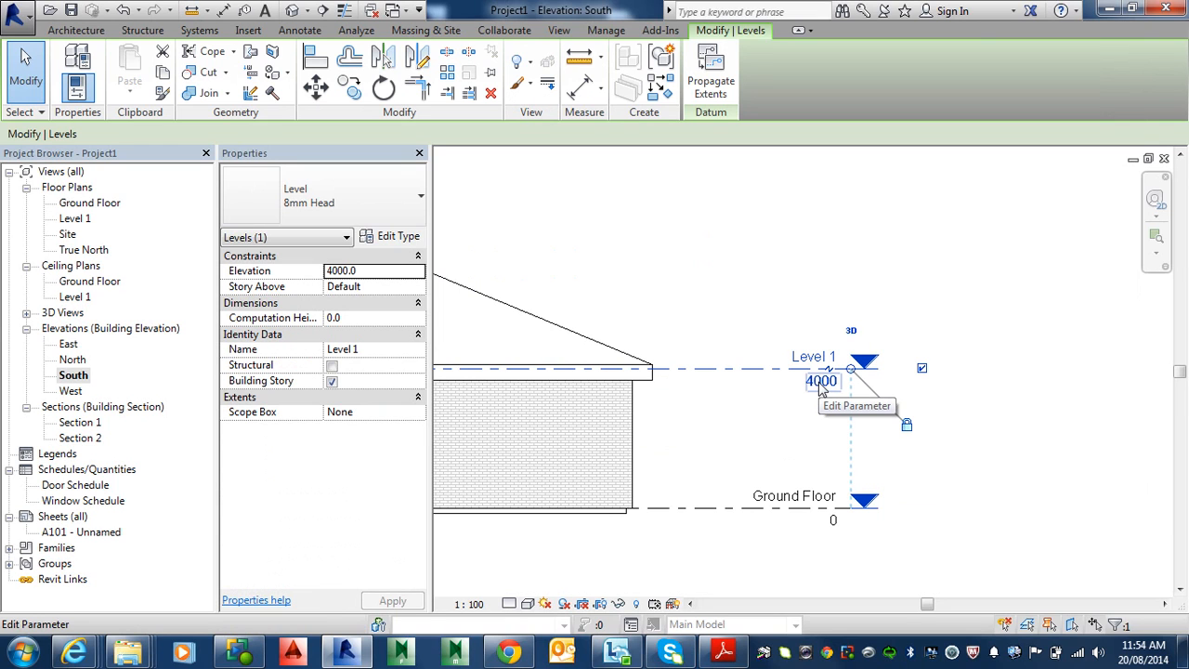
{"action": "left_click", "coordinate": [822, 383]}
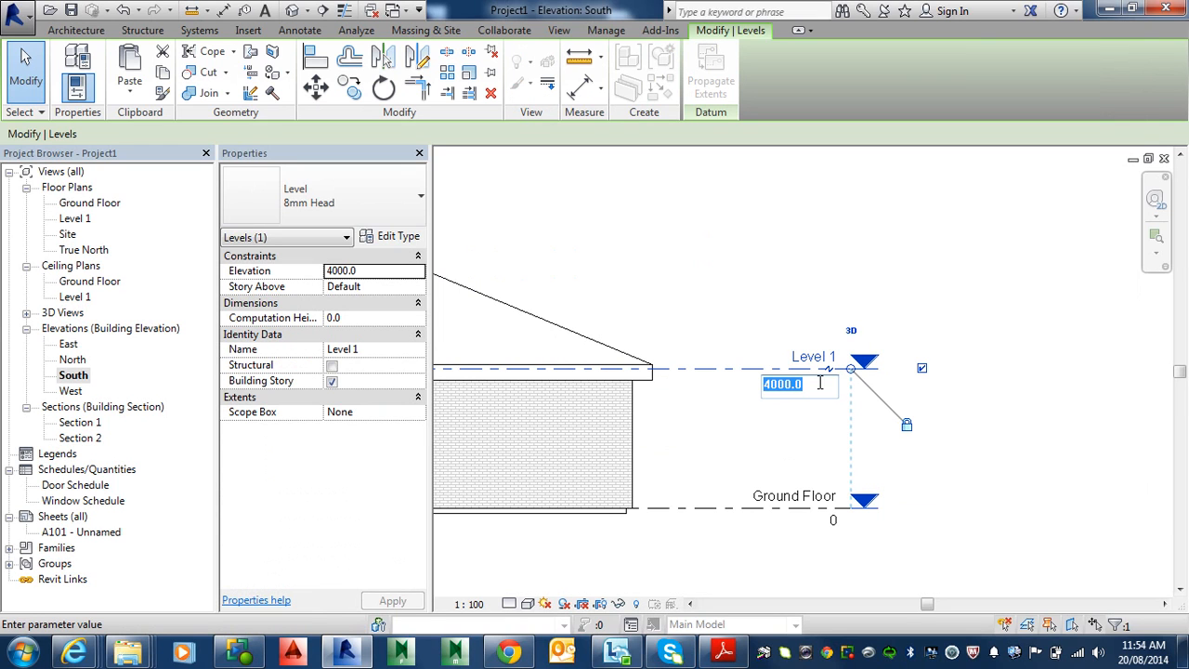
{"action": "type", "text": "2700"}
{"action": "key", "text": "Return"}
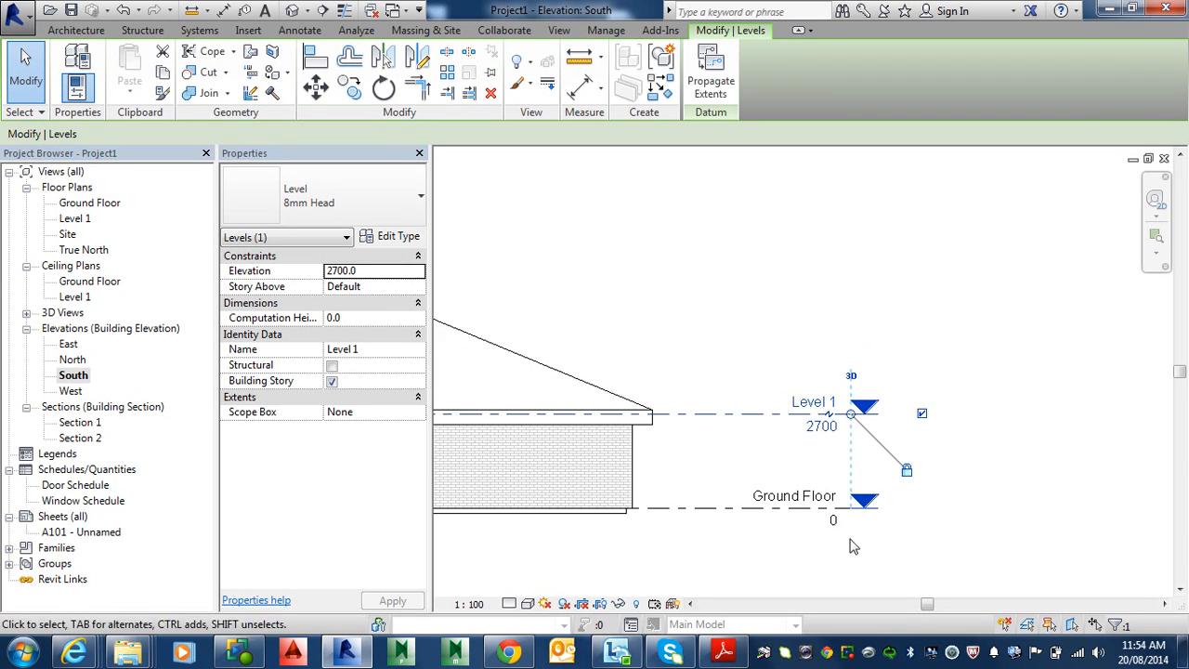
{"action": "scroll", "coordinate": [799, 436], "scroll_direction": "down", "scroll_amount": 3}
{"action": "middle_click_drag", "start_coordinate": [763, 491], "coordinate": [1035, 465]}
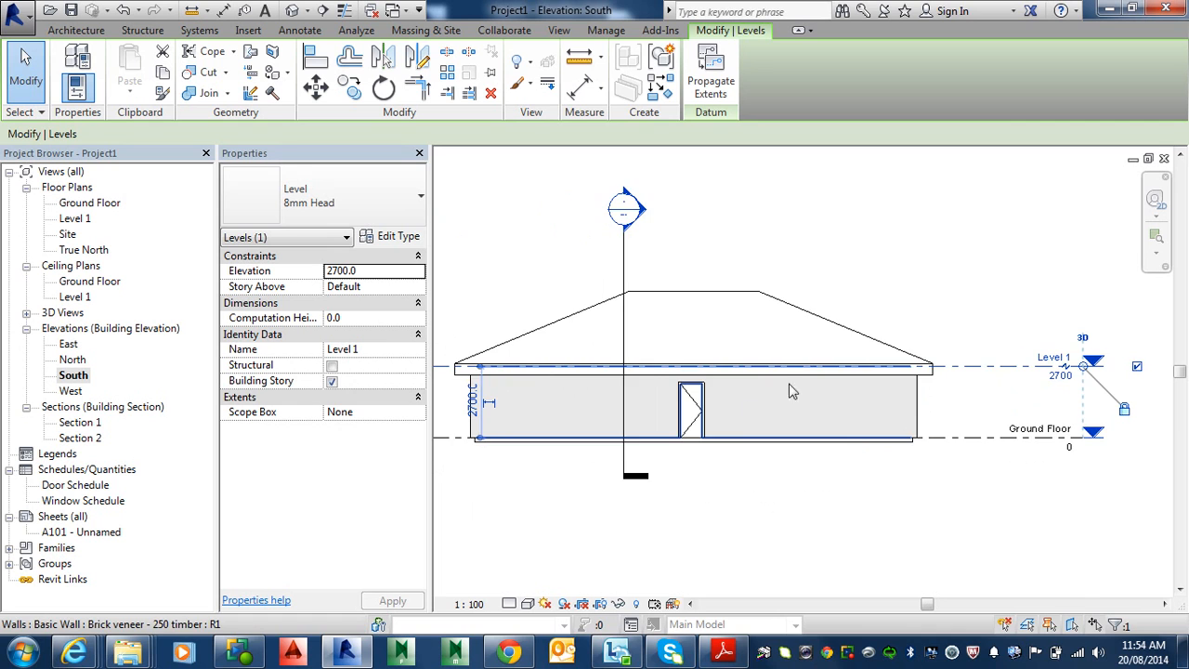
{"action": "scroll", "coordinate": [701, 419], "scroll_direction": "up", "scroll_amount": 3}
{"action": "scroll", "coordinate": [699, 419], "scroll_direction": "down", "scroll_amount": 2}
{"action": "middle_click_drag", "start_coordinate": [702, 425], "coordinate": [827, 450]}
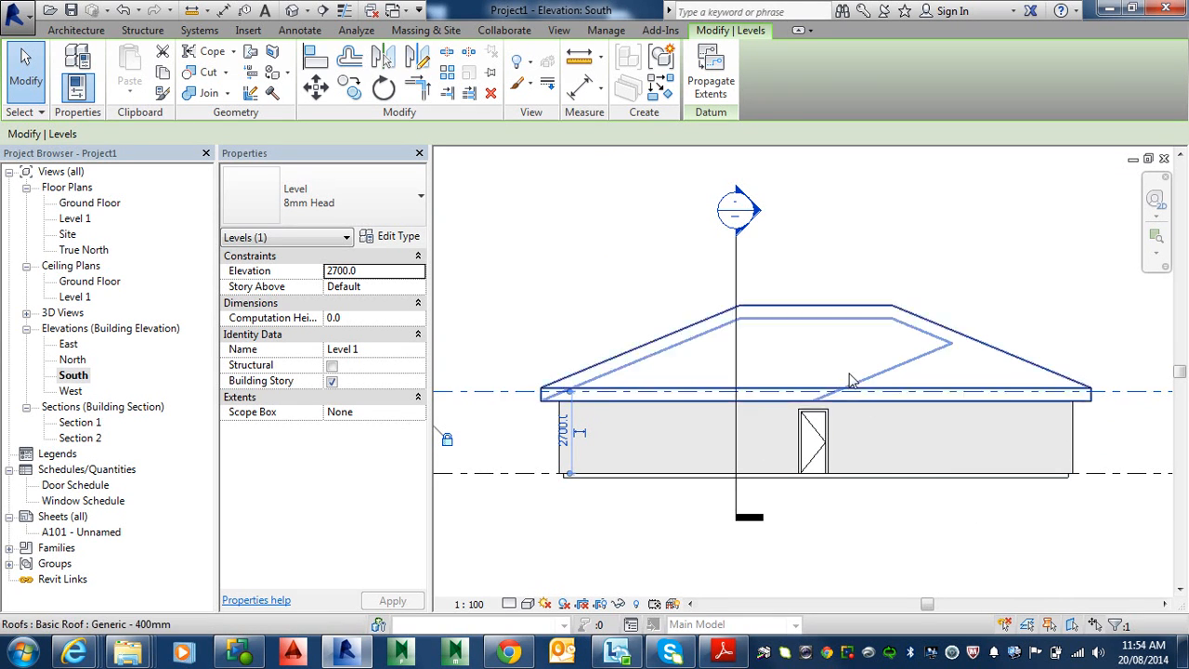
{"action": "scroll", "coordinate": [873, 393], "scroll_direction": "down", "scroll_amount": 3}
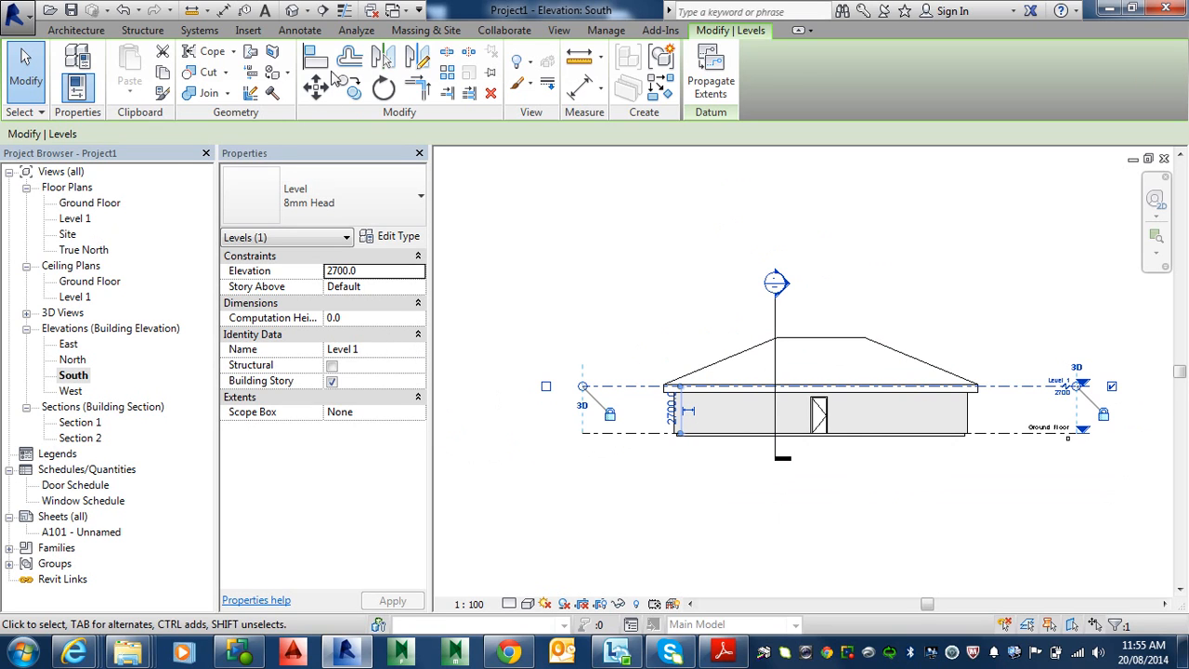
{"action": "left_click", "coordinate": [144, 33]}
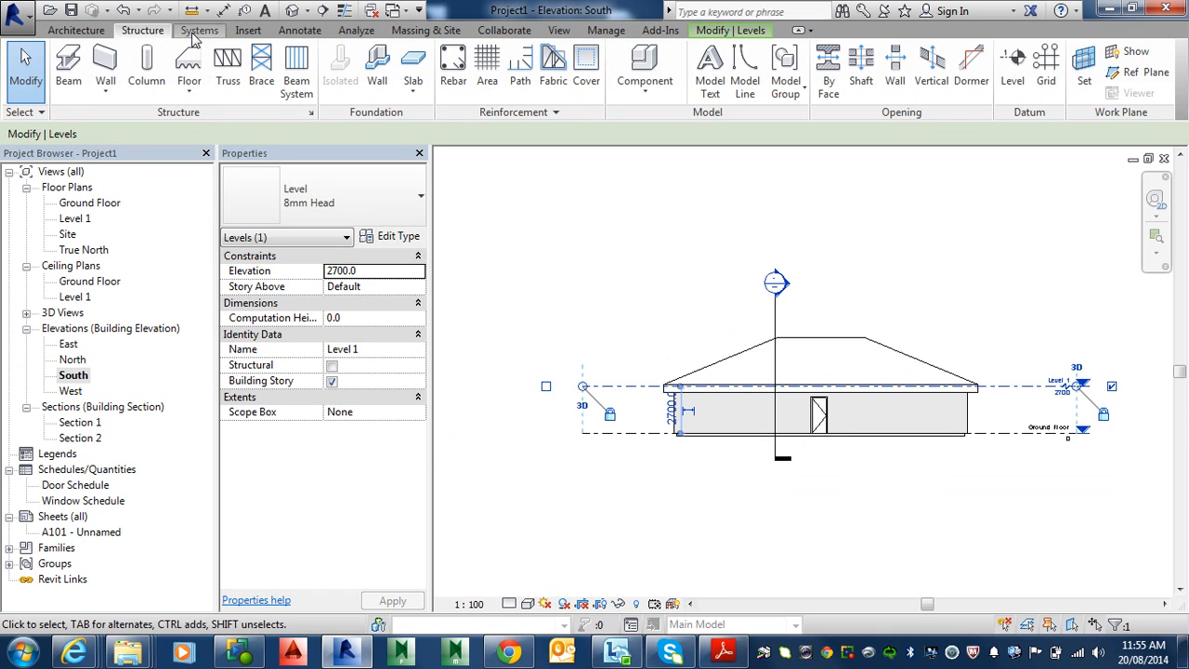
{"action": "left_click", "coordinate": [197, 31]}
{"action": "left_click", "coordinate": [248, 30]}
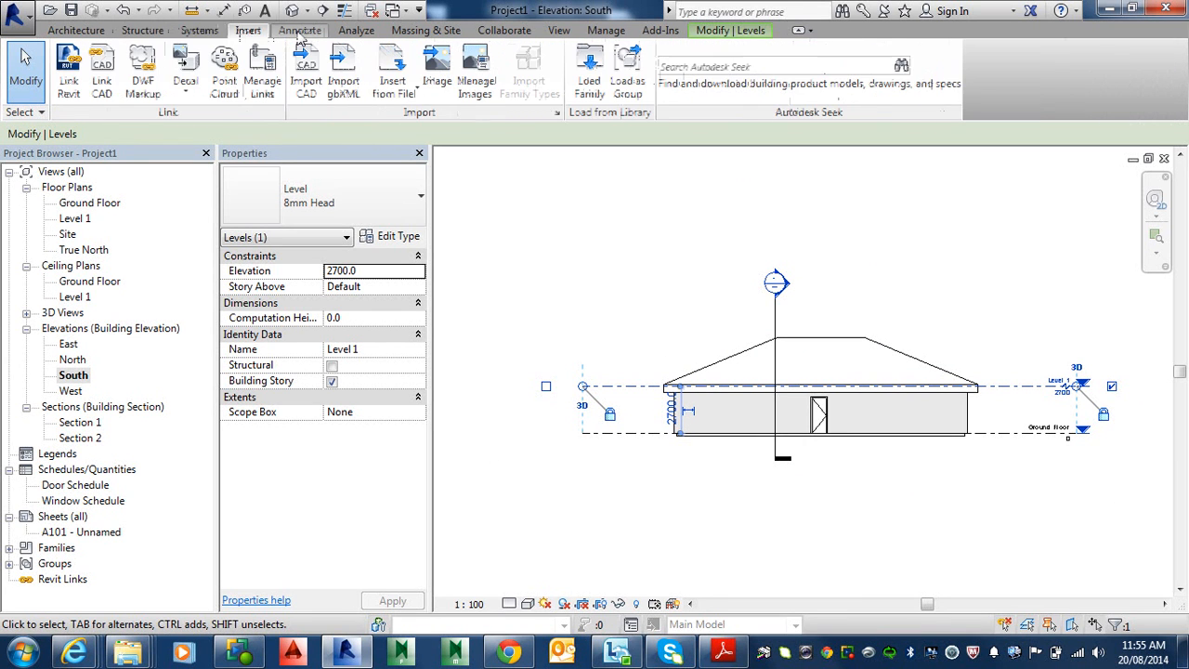
{"action": "left_click", "coordinate": [88, 31]}
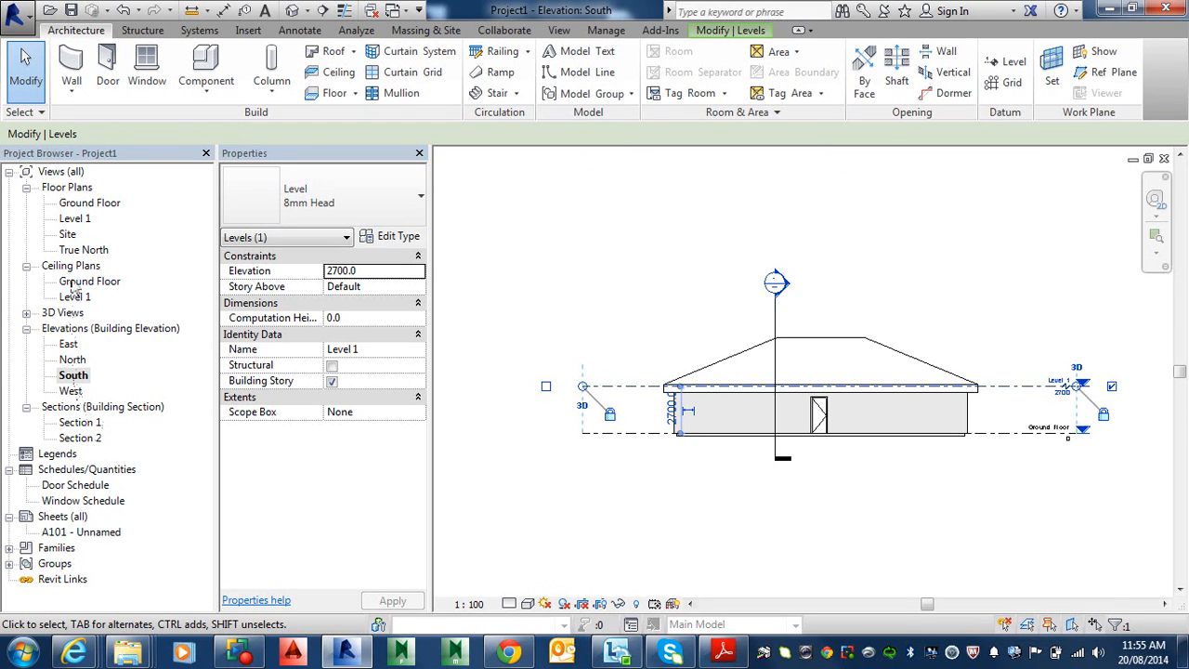
{"action": "left_click", "coordinate": [511, 604]}
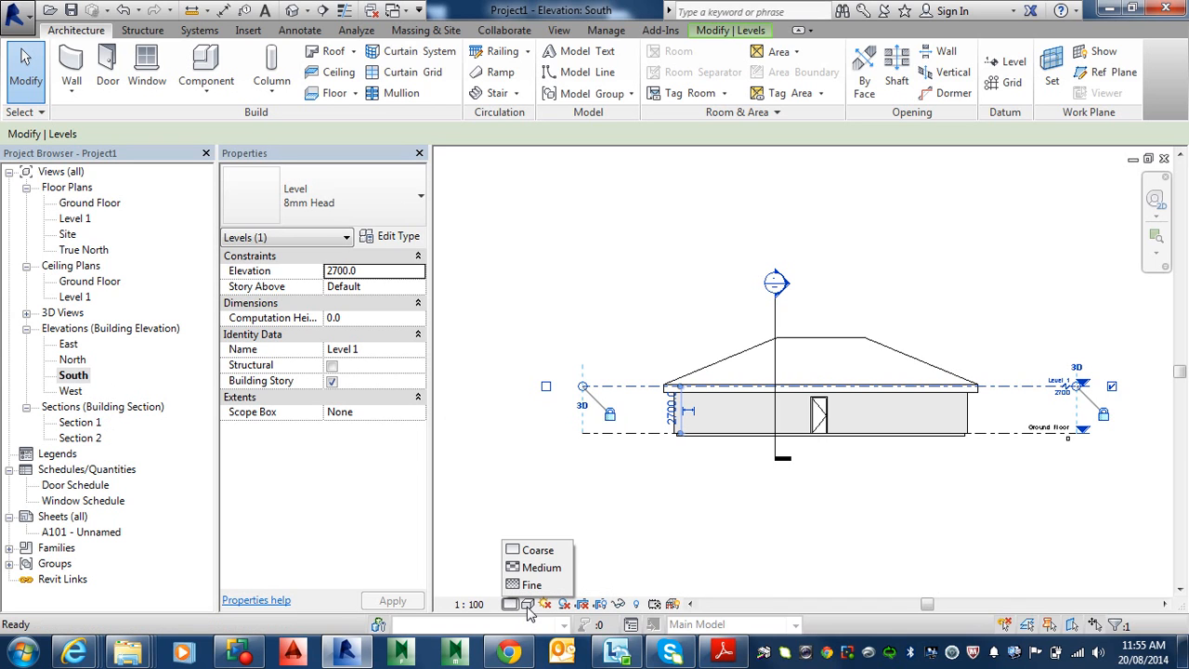
{"action": "left_click", "coordinate": [528, 605]}
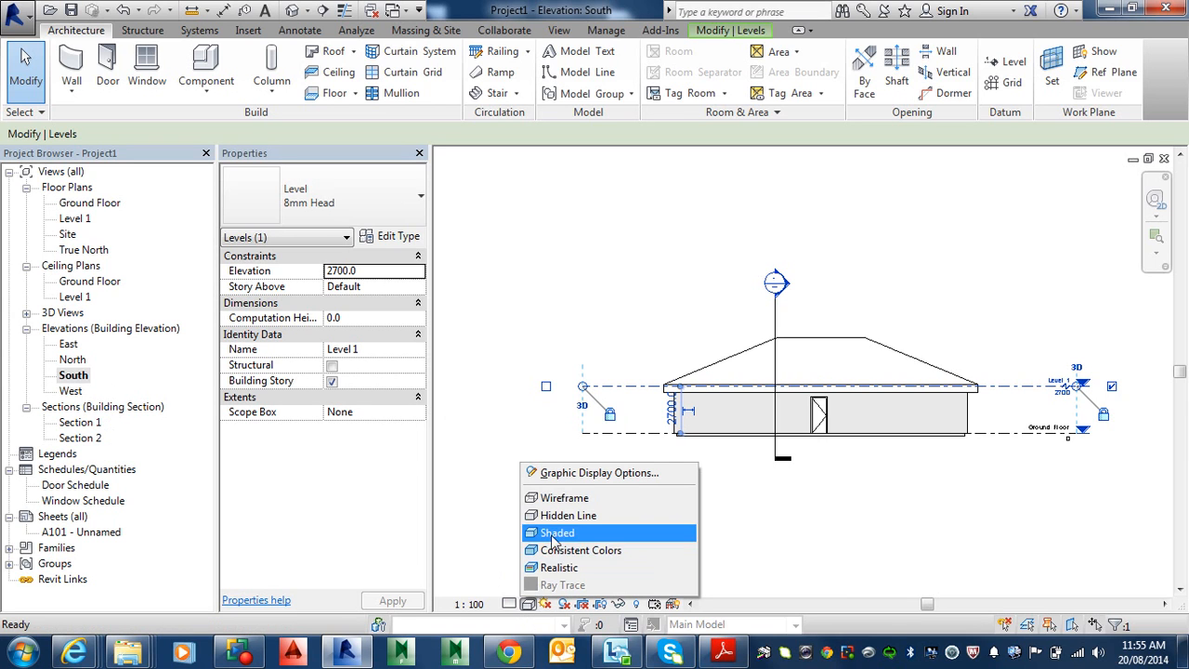
{"action": "left_click", "coordinate": [210, 620]}
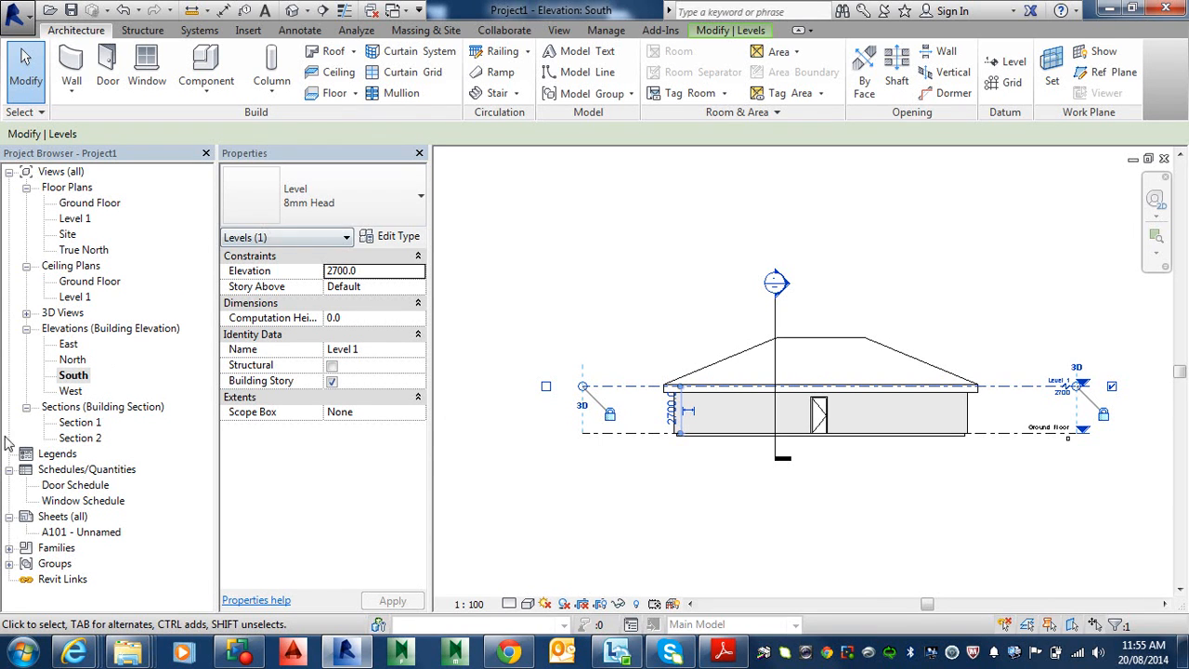
- Open sheet A101 and place the Ground Floor plan view near the middle of the sheet
{"action": "double_click", "coordinate": [58, 534]}
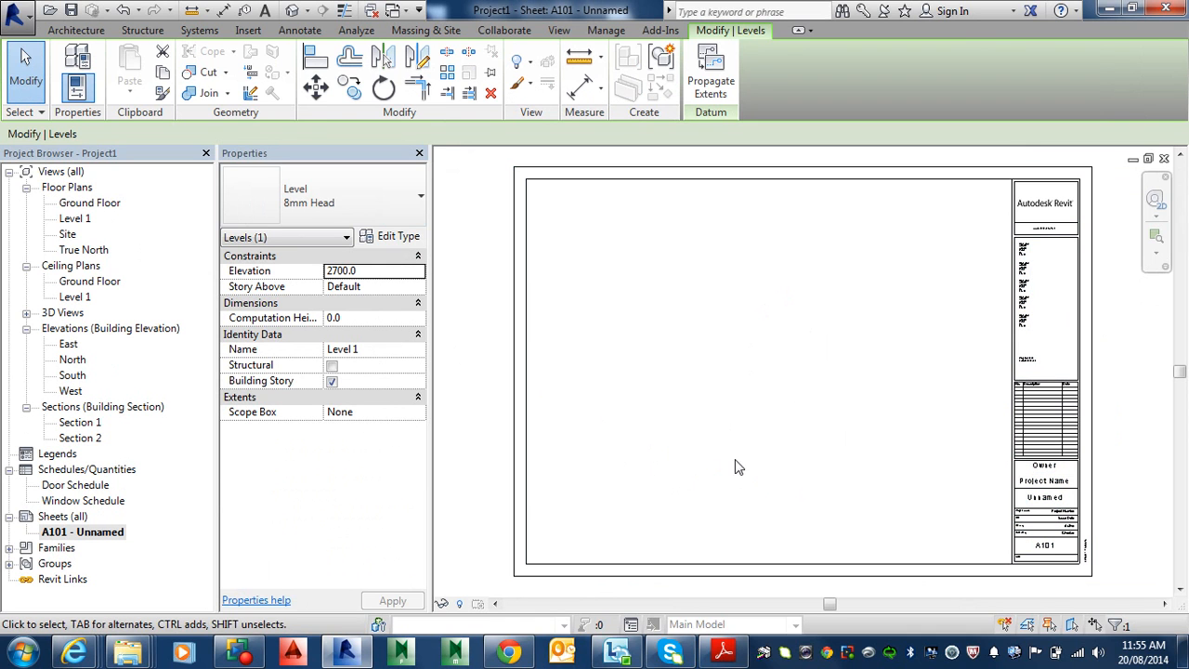
{"action": "left_click", "coordinate": [89, 202]}
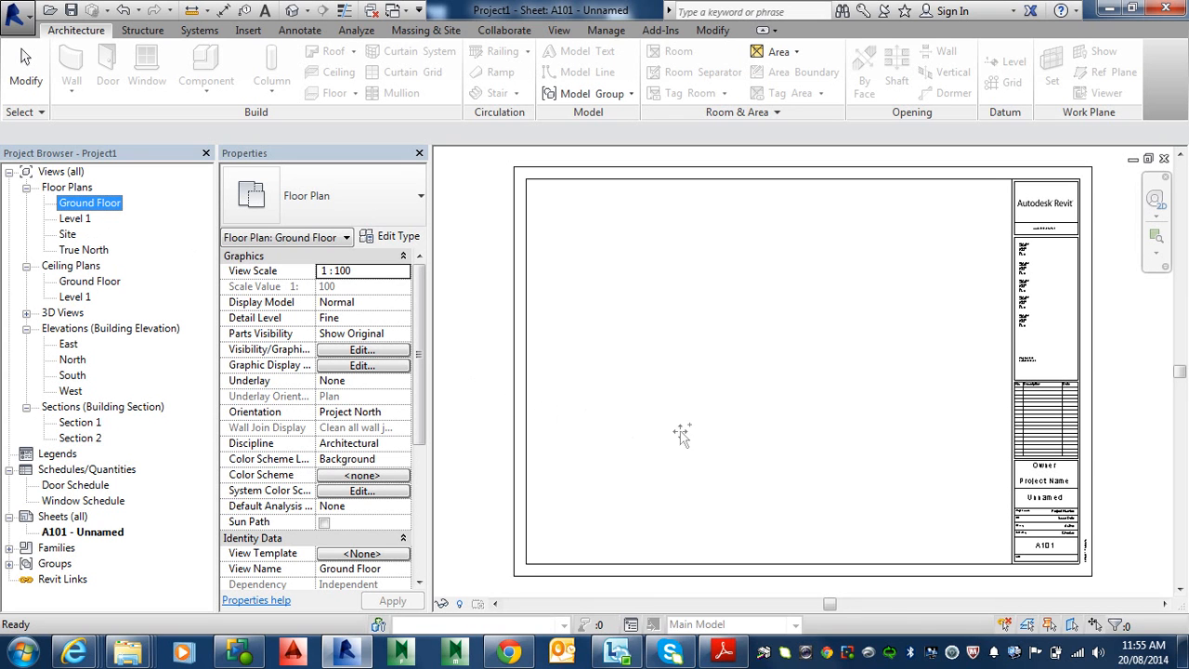
{"action": "left_click_drag", "start_coordinate": [691, 437], "coordinate": [703, 430]}
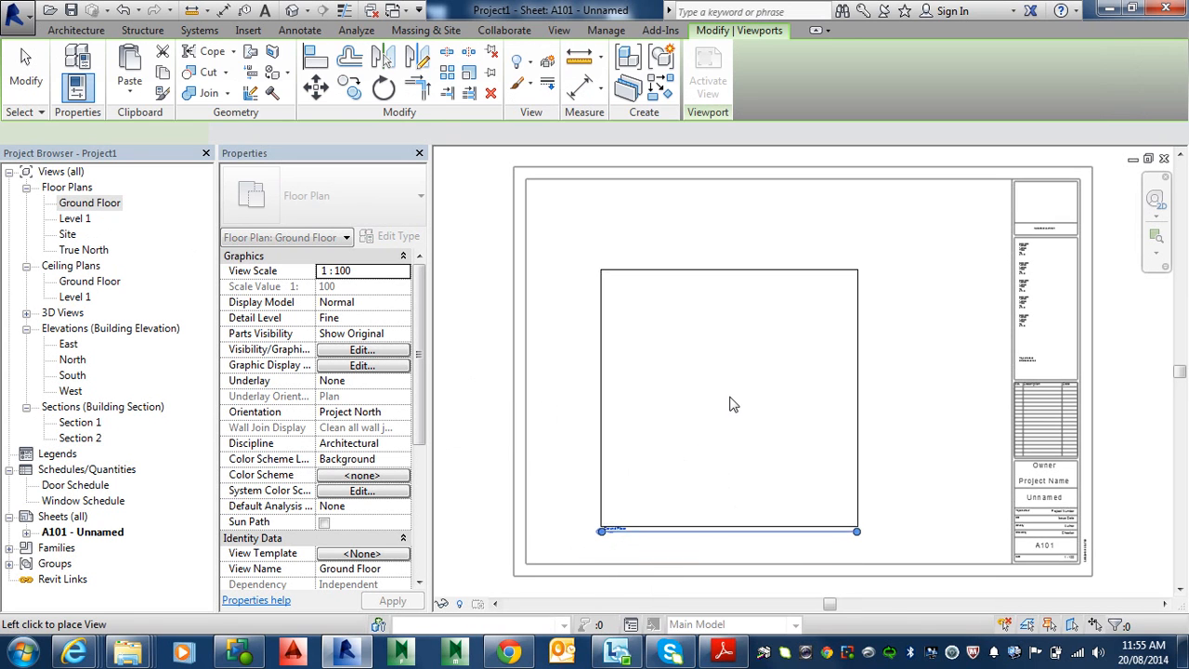
{"action": "left_click", "coordinate": [728, 396]}
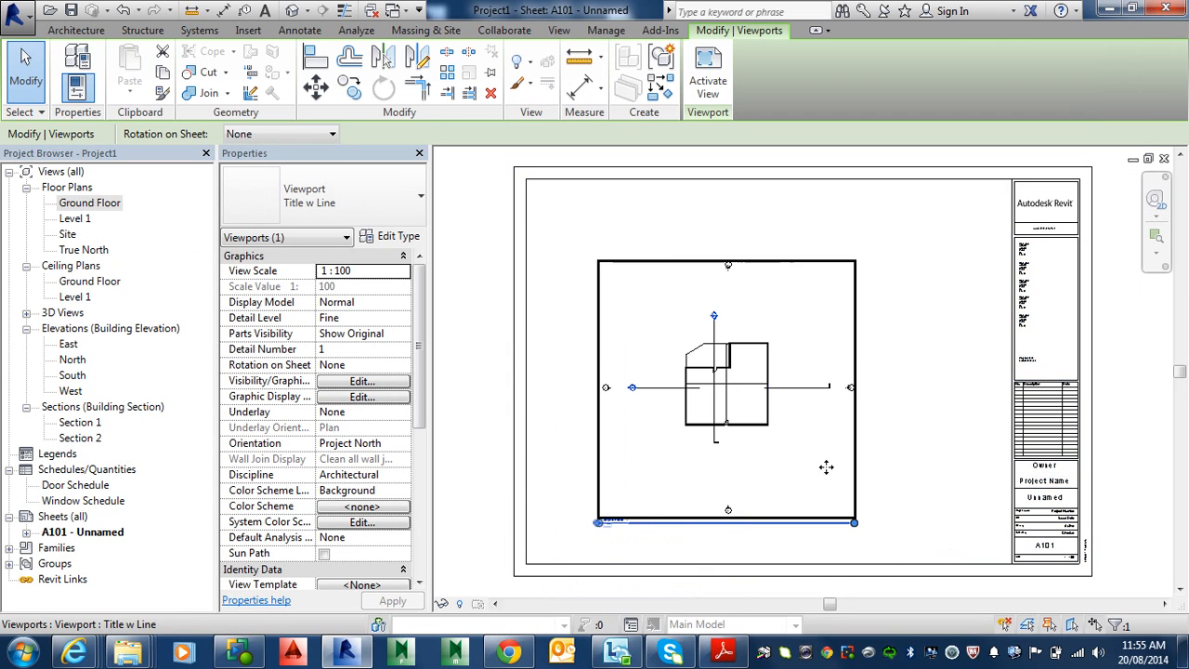
{"action": "scroll", "coordinate": [624, 525], "scroll_direction": "up", "scroll_amount": 3}
{"action": "scroll", "coordinate": [625, 525], "scroll_direction": "up", "scroll_amount": 8}
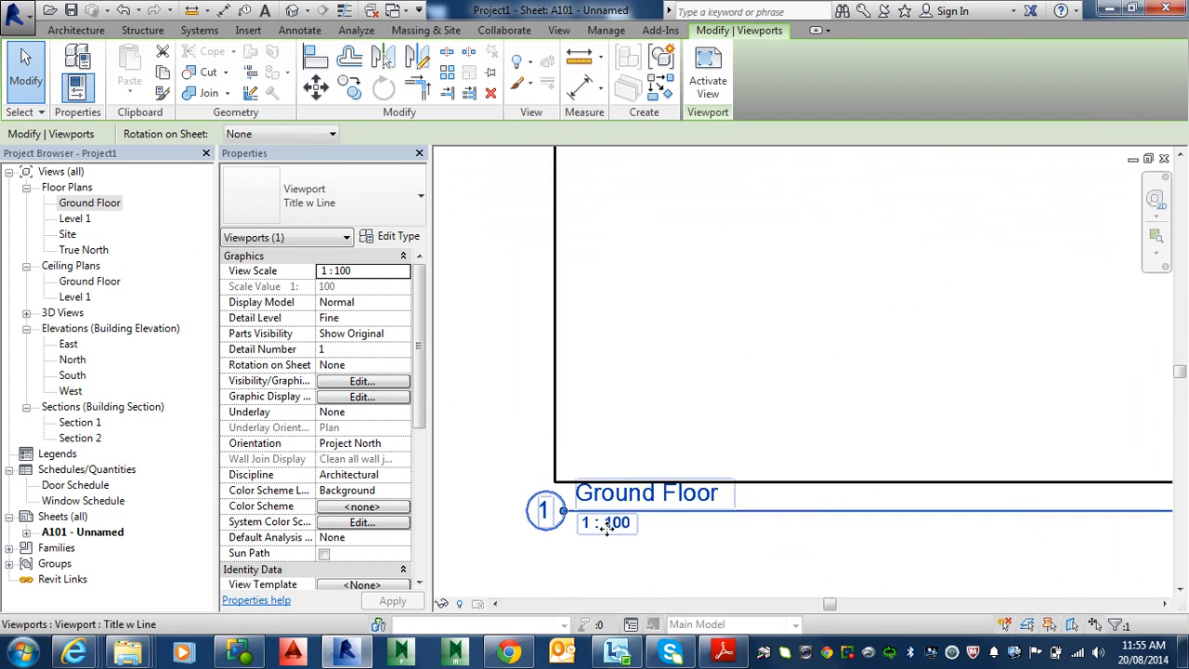
- Examine the placed Ground Floor viewport on the sheet, from its title and scale to the wall layers at the building corner
{"action": "scroll", "coordinate": [628, 539], "scroll_direction": "down", "scroll_amount": 8}
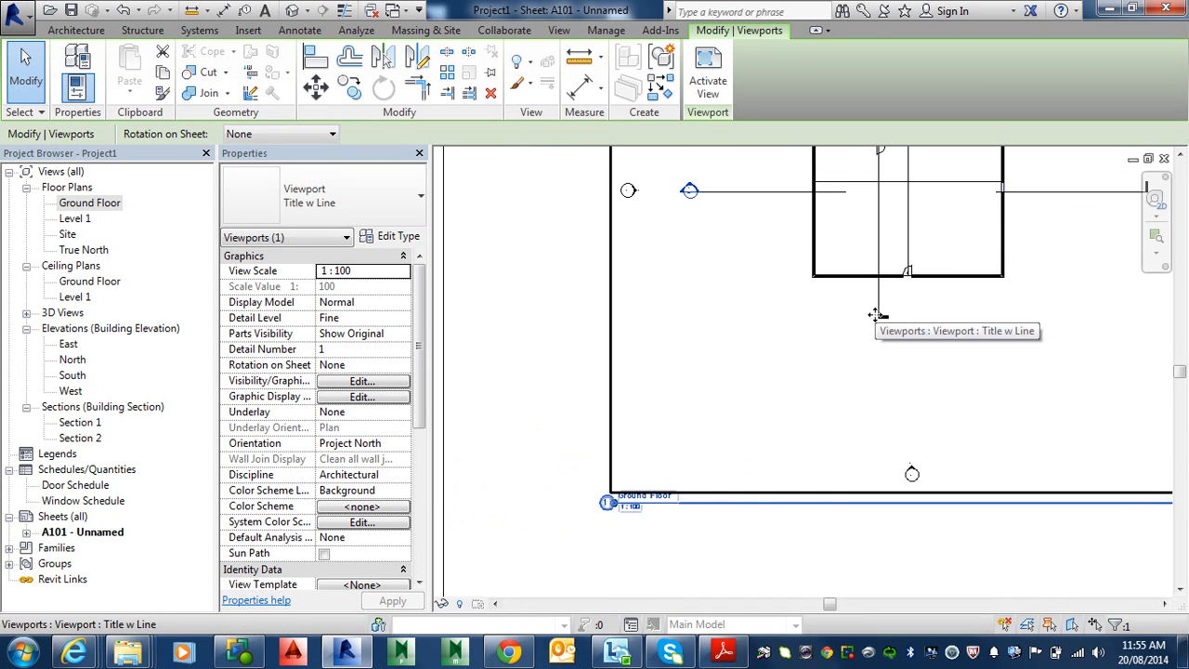
{"action": "scroll", "coordinate": [876, 313], "scroll_direction": "up", "scroll_amount": 2}
{"action": "middle_click_drag", "start_coordinate": [827, 265], "coordinate": [741, 425]}
{"action": "scroll", "coordinate": [740, 424], "scroll_direction": "up", "scroll_amount": 5}
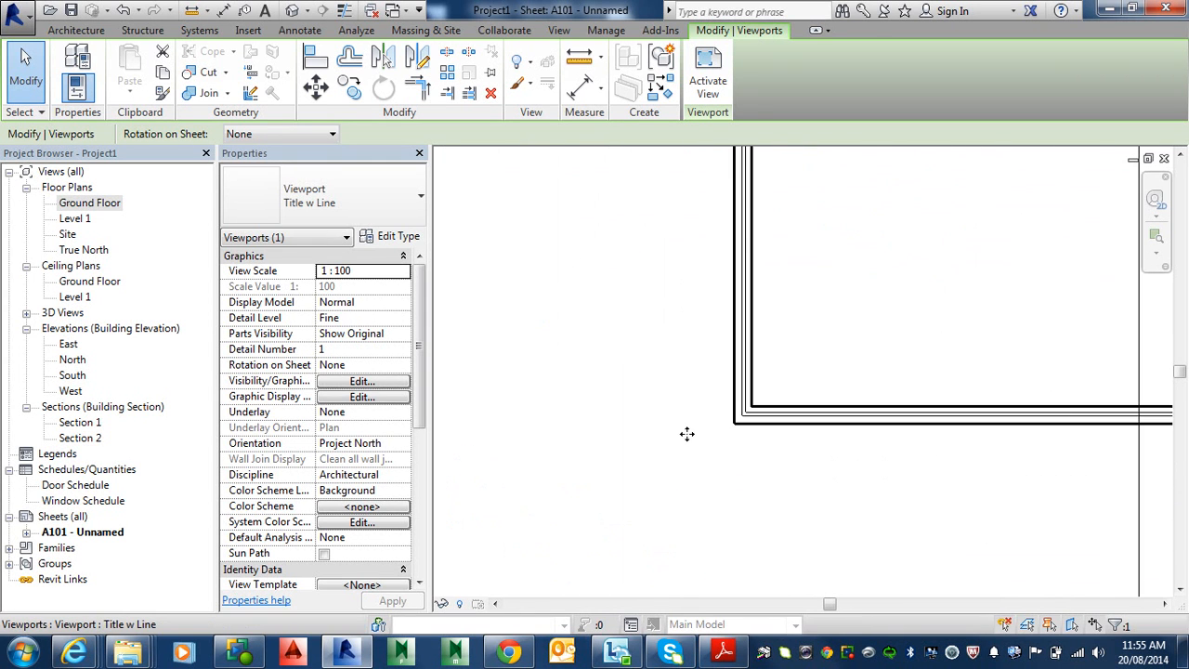
{"action": "scroll", "coordinate": [762, 412], "scroll_direction": "down", "scroll_amount": 7}
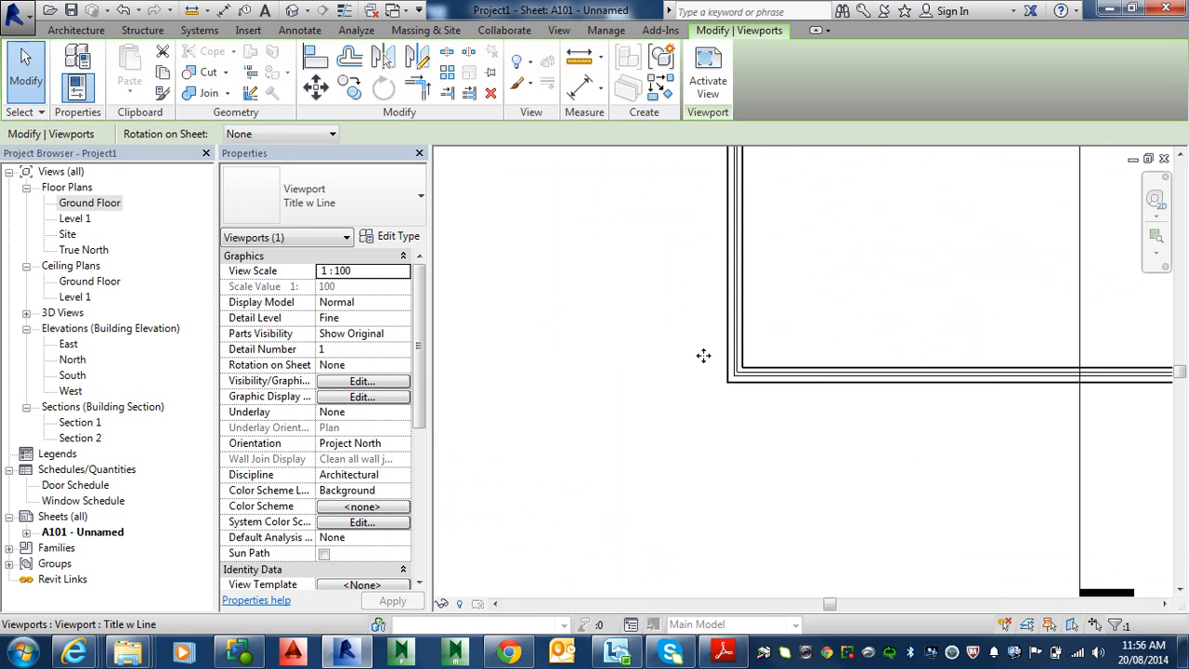
{"action": "scroll", "coordinate": [850, 372], "scroll_direction": "down", "scroll_amount": 2}
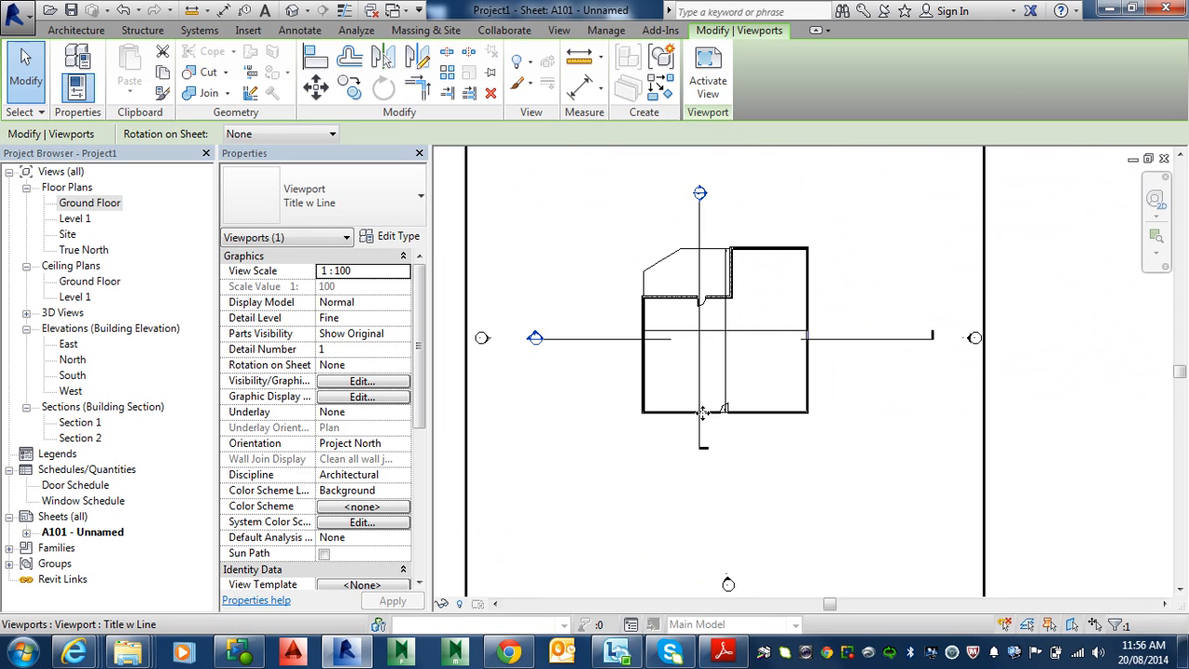
{"action": "scroll", "coordinate": [699, 413], "scroll_direction": "down", "scroll_amount": 2}
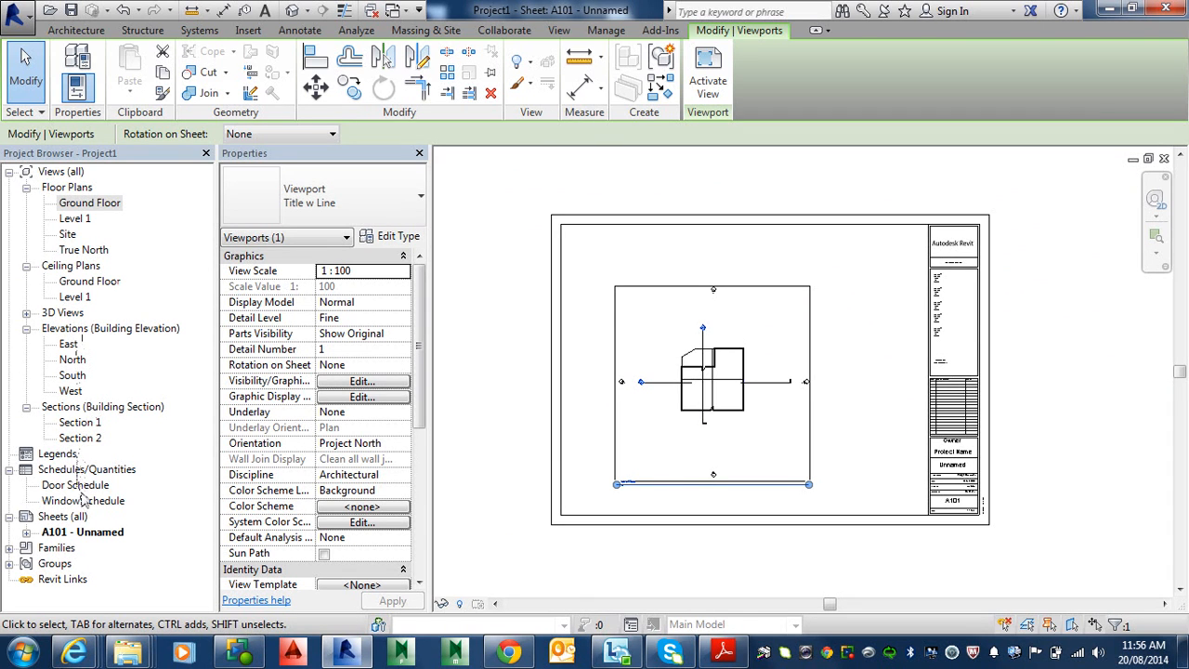
- Place the {3D} view in the upper-right part of sheet A101, beside the title block
{"action": "left_click", "coordinate": [27, 315]}
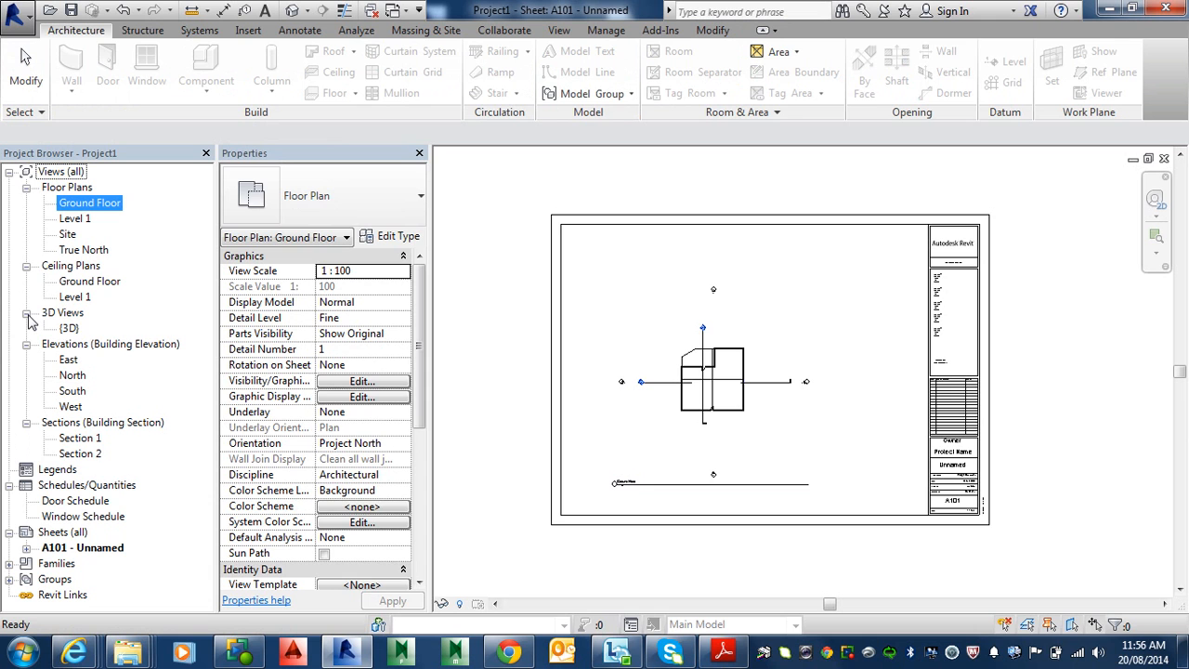
{"action": "left_click", "coordinate": [68, 328]}
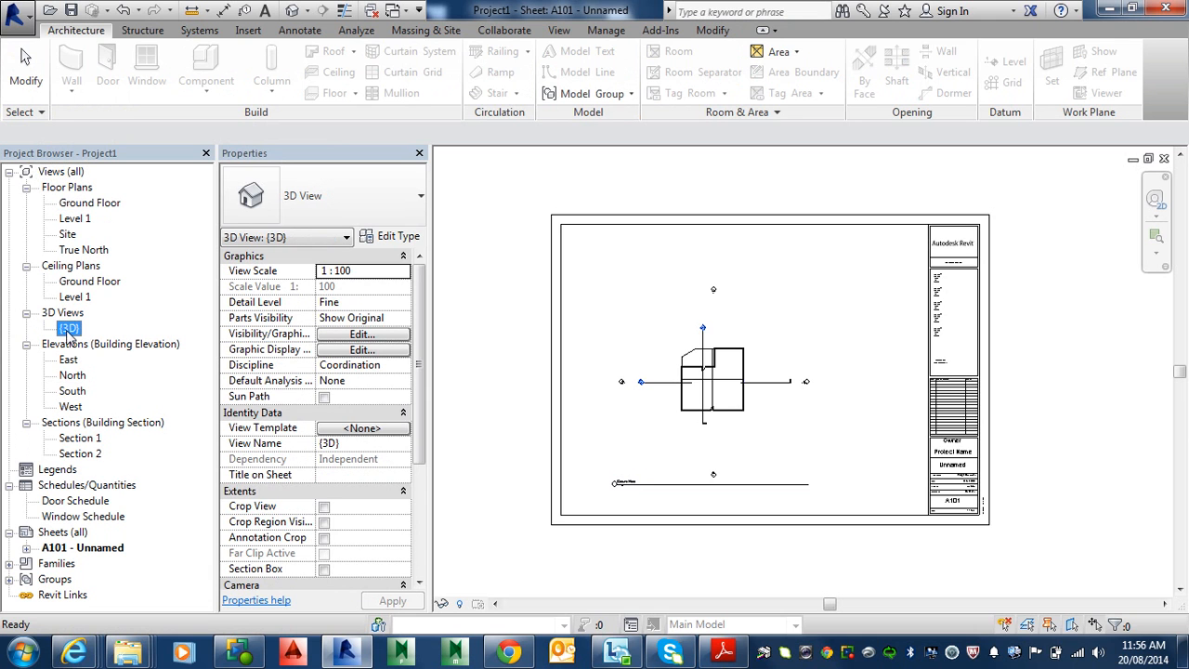
{"action": "mouse_move", "coordinate": [854, 321]}
{"action": "left_mouse_down"}
{"action": "mouse_move", "coordinate": [847, 313]}
{"action": "mouse_move", "coordinate": [857, 310]}
{"action": "left_mouse_up"}
{"action": "left_click", "coordinate": [869, 307]}
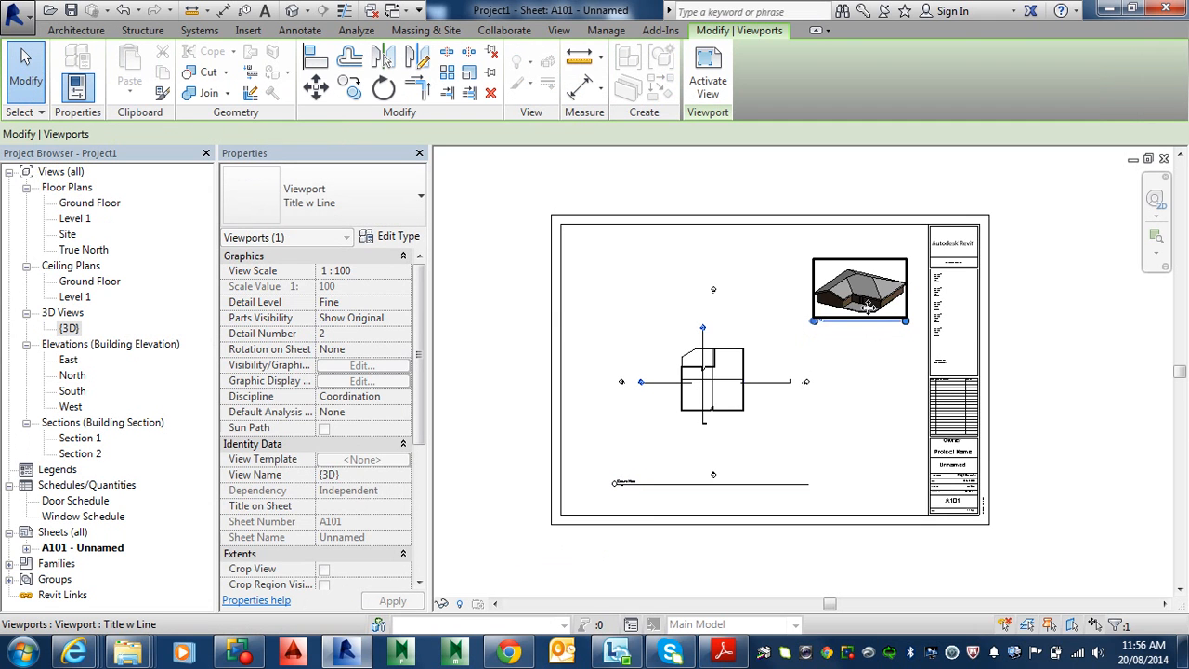
{"action": "scroll", "coordinate": [869, 308], "scroll_direction": "up", "scroll_amount": 5}
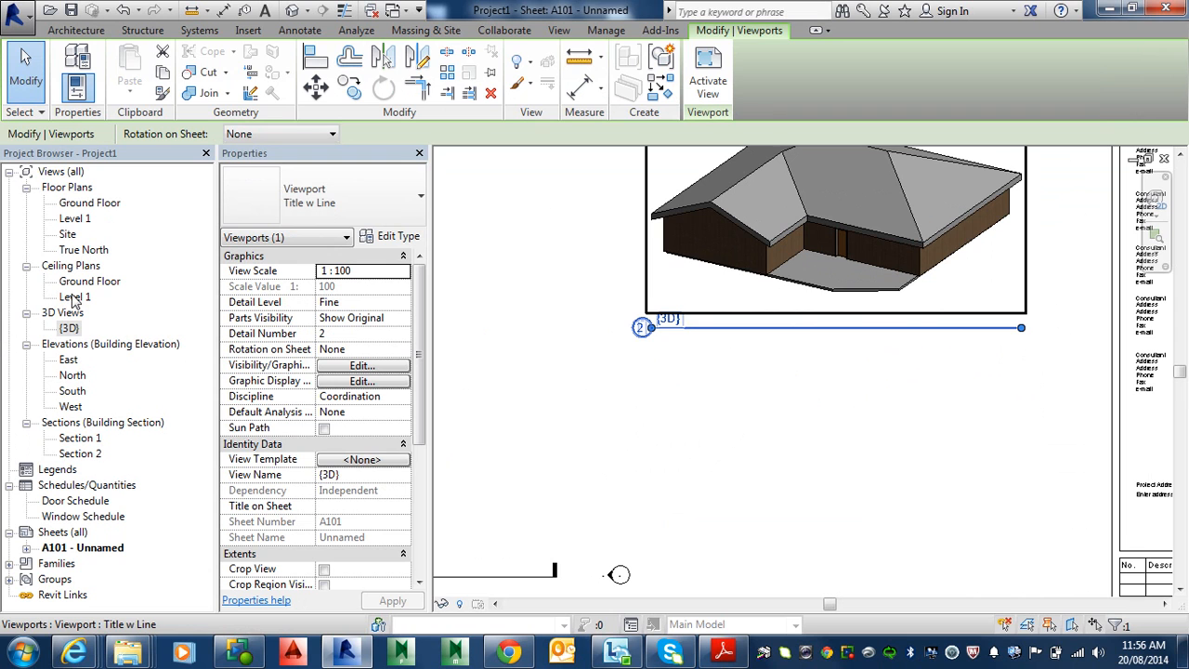
- Open the {3D} view, orbit the house to show the long wall with the window, and return to sheet A101
{"action": "double_click", "coordinate": [69, 328]}
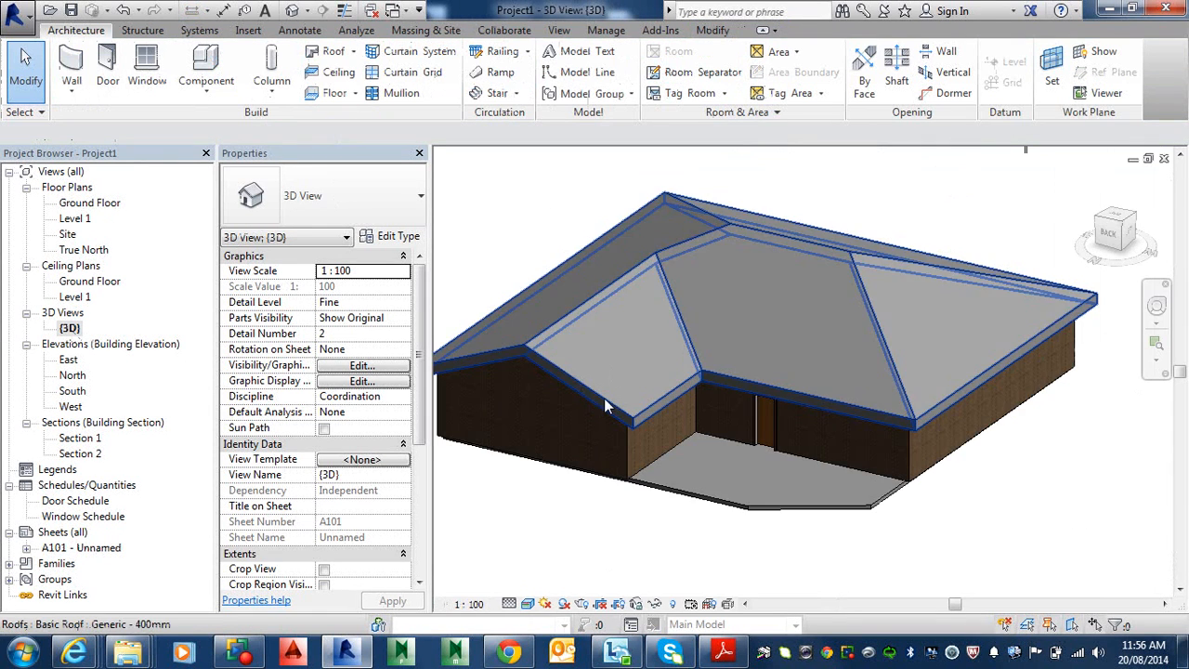
{"action": "middle_click_drag", "start_coordinate": [771, 415], "coordinate": [1065, 480], "text": "shift"}
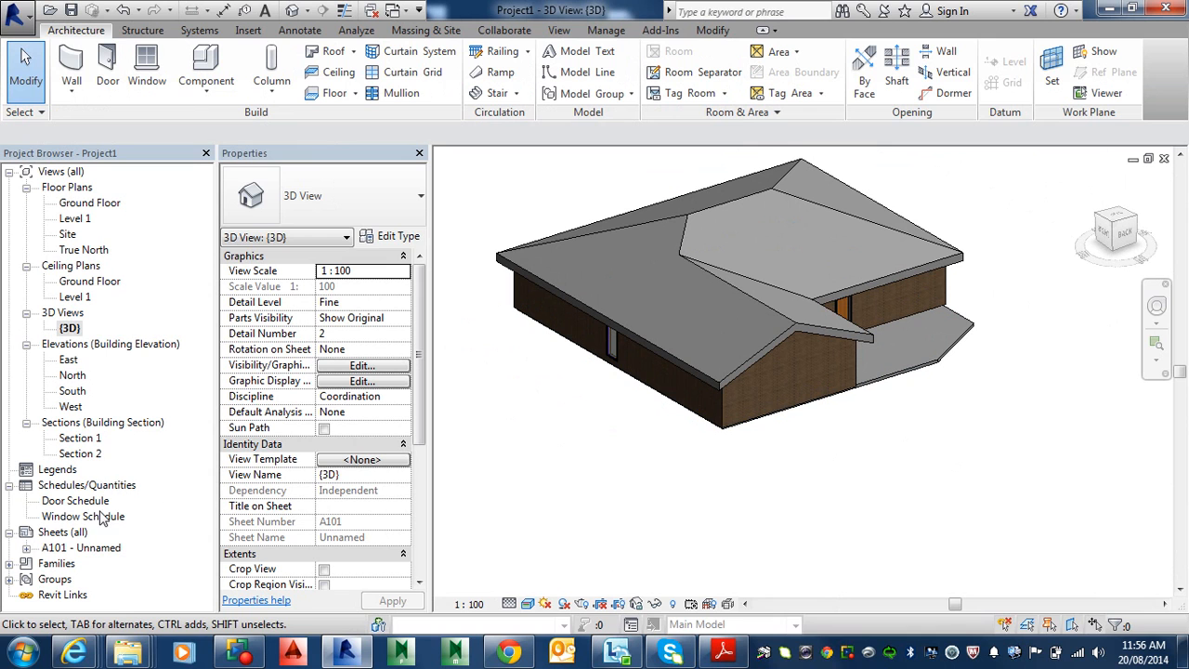
{"action": "double_click", "coordinate": [89, 547]}
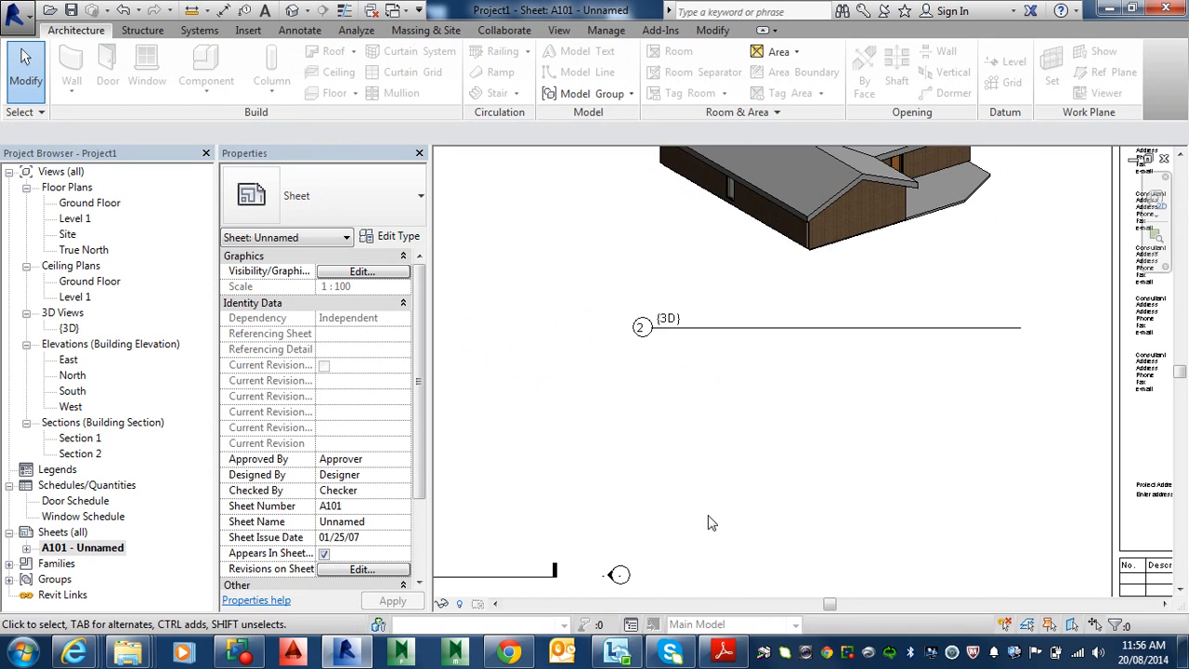
- Open the Ground Floor plan, set its view scale to 1 : 200, and check the plan on sheet A101
{"action": "middle_click_drag", "start_coordinate": [739, 472], "coordinate": [888, 358]}
{"action": "scroll", "coordinate": [888, 358], "scroll_direction": "up", "scroll_amount": 2}
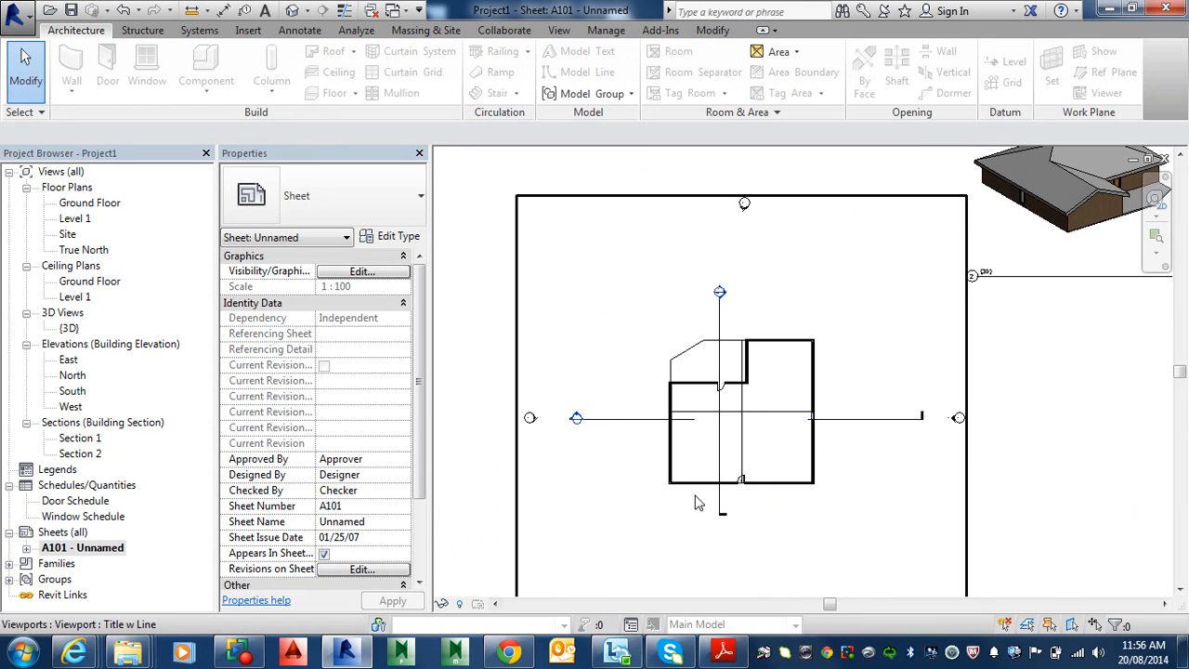
{"action": "scroll", "coordinate": [700, 502], "scroll_direction": "up", "scroll_amount": 2}
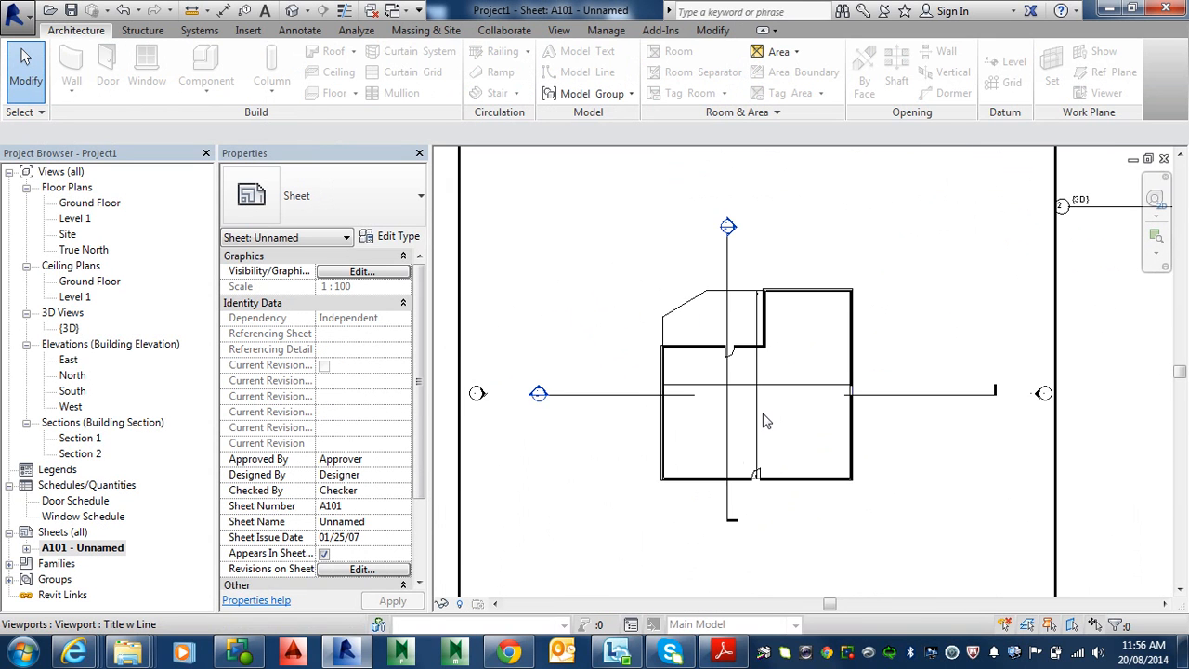
{"action": "double_click", "coordinate": [90, 204]}
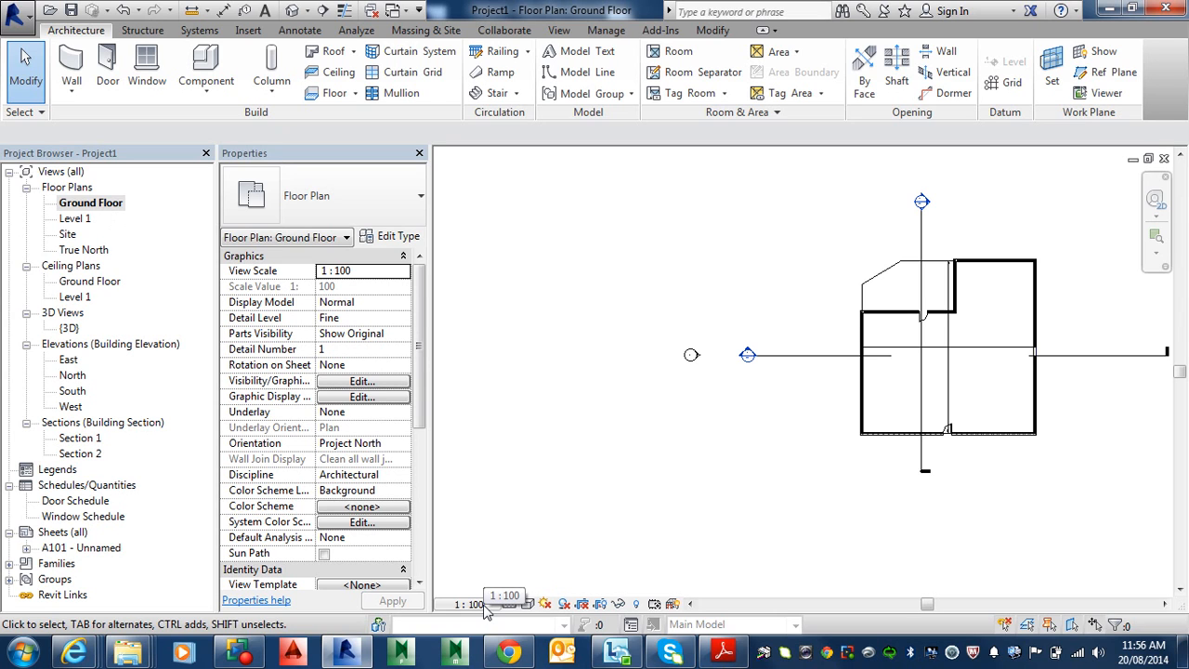
{"action": "left_click", "coordinate": [469, 604]}
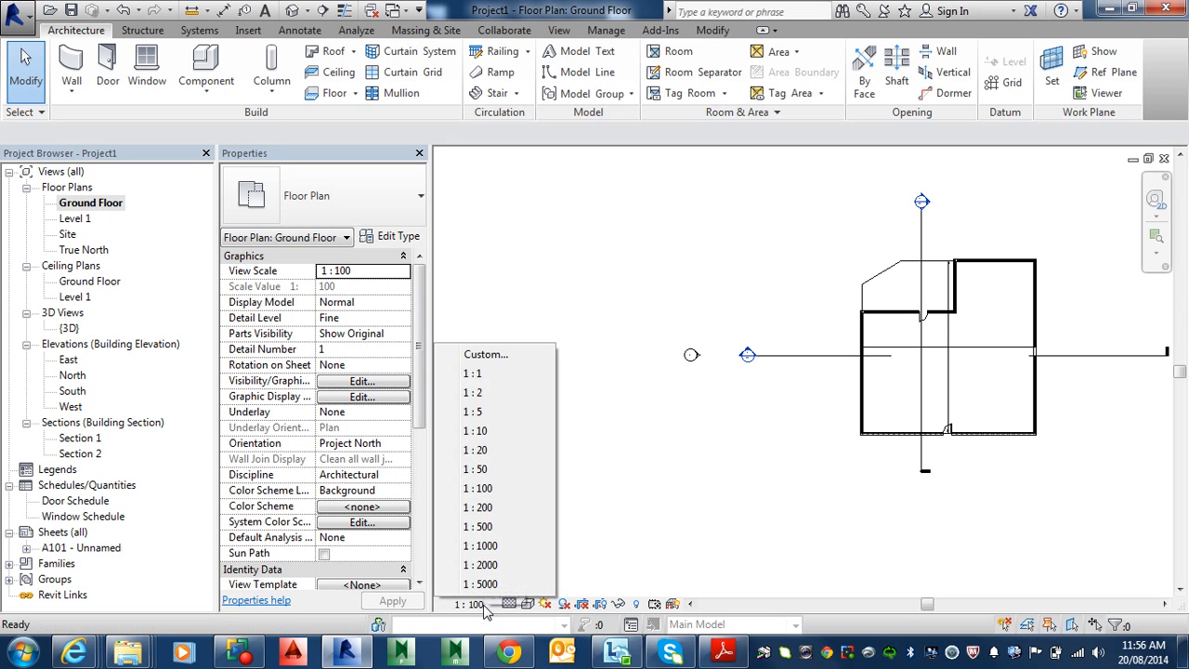
{"action": "left_click", "coordinate": [480, 507]}
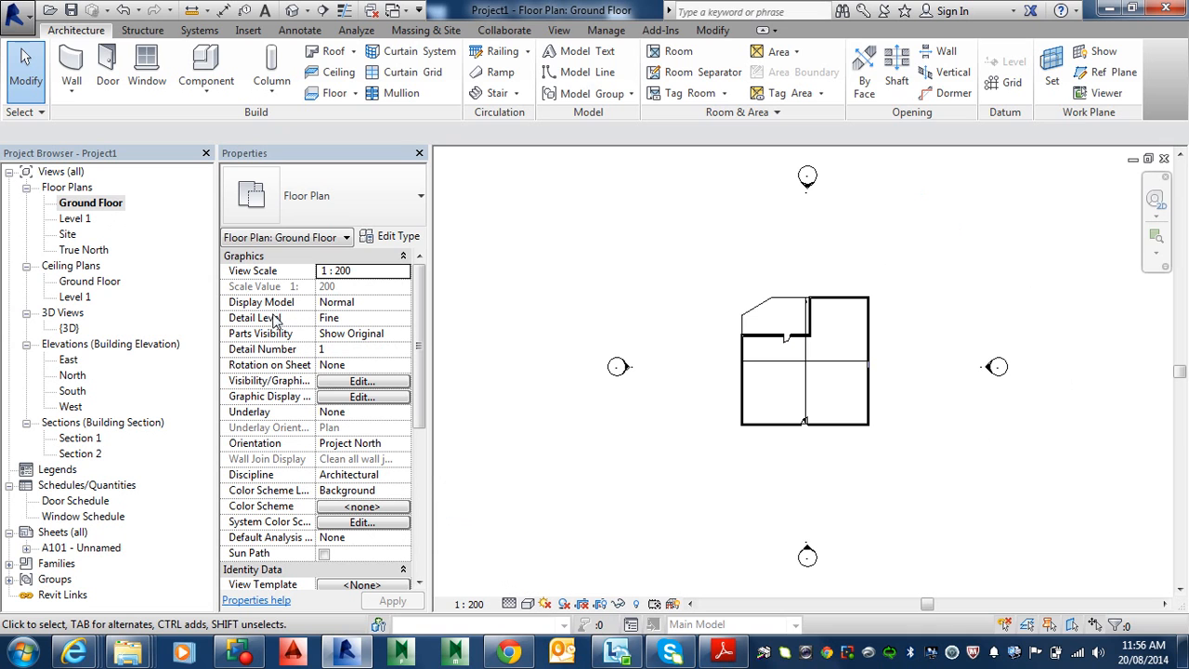
{"action": "double_click", "coordinate": [70, 550]}
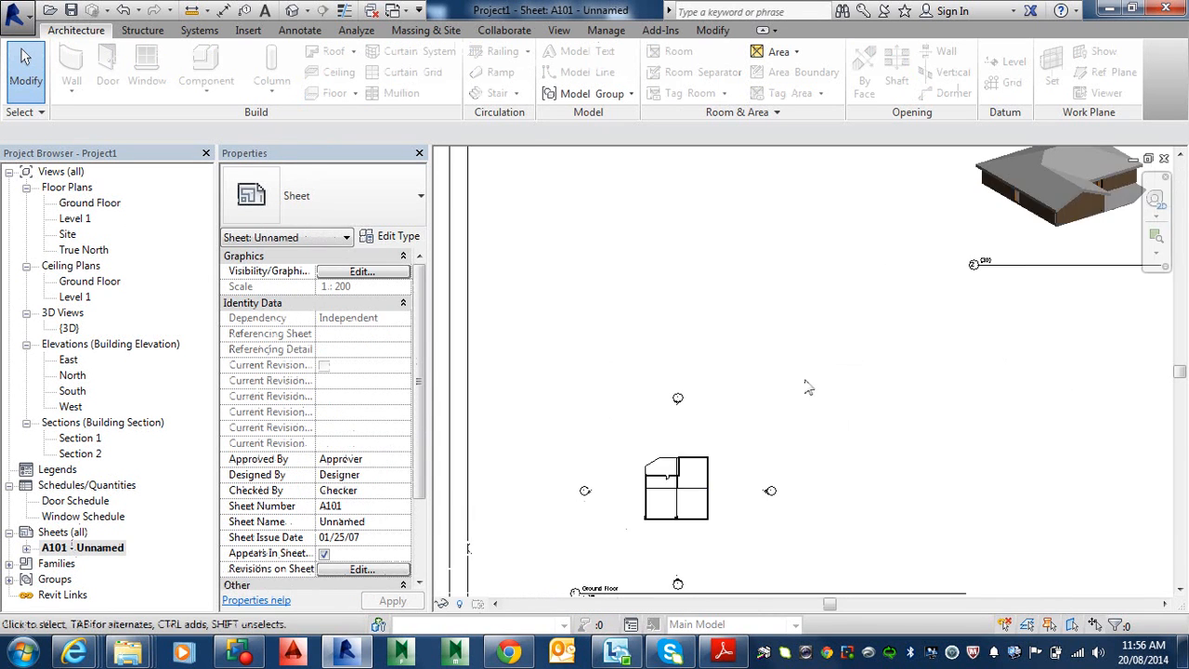
{"action": "scroll", "coordinate": [797, 402], "scroll_direction": "up", "scroll_amount": 2}
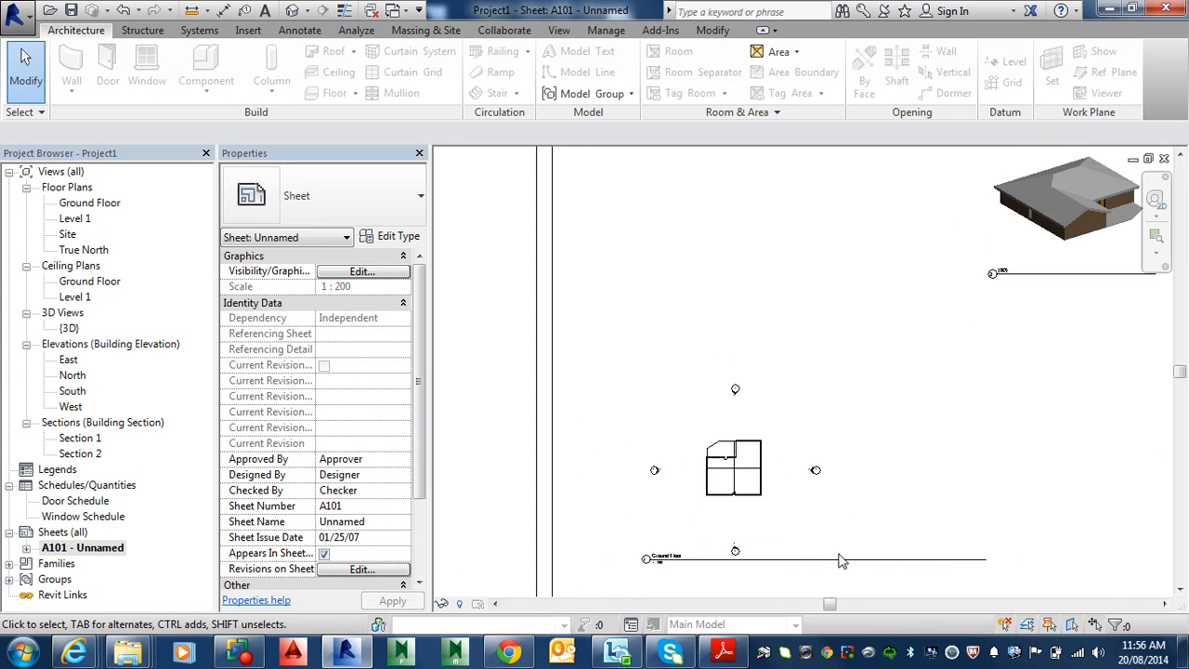
{"action": "middle_click_drag", "start_coordinate": [802, 514], "coordinate": [752, 526]}
{"action": "scroll", "coordinate": [663, 523], "scroll_direction": "down", "scroll_amount": 1}
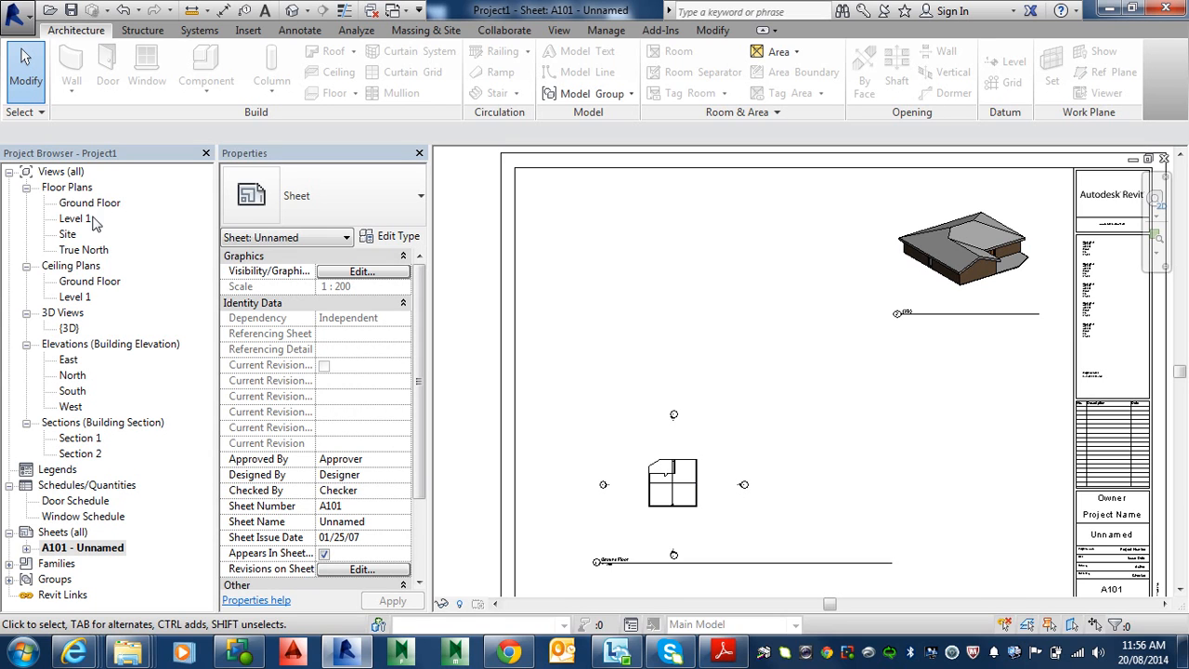
- Place the South elevation on the sheet above the Ground Floor plan, aligned with the plan's title and the {3D} view's title
{"action": "left_click", "coordinate": [70, 392]}
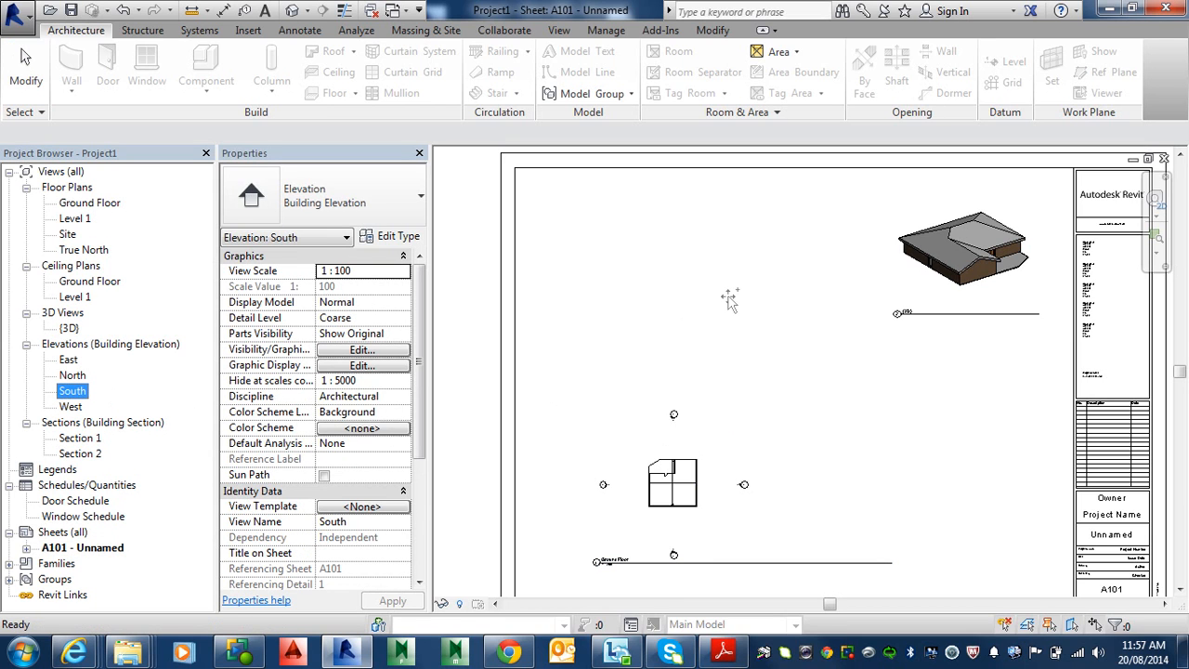
{"action": "left_click_drag", "start_coordinate": [735, 279], "coordinate": [695, 269]}
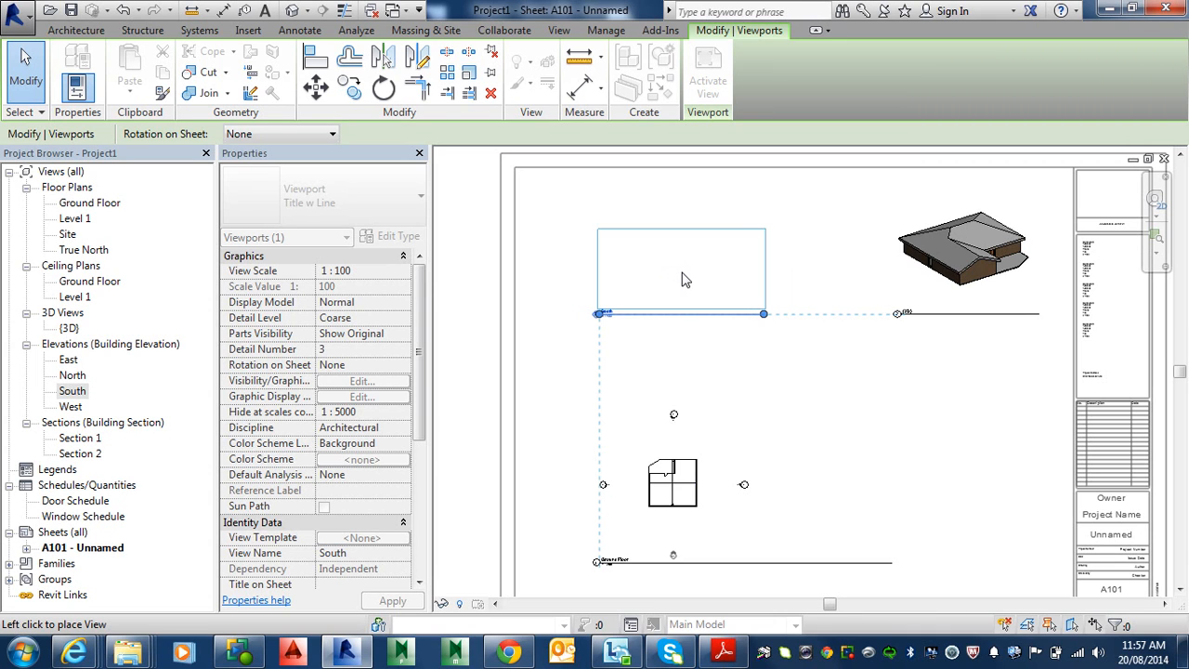
{"action": "left_click", "coordinate": [684, 278]}
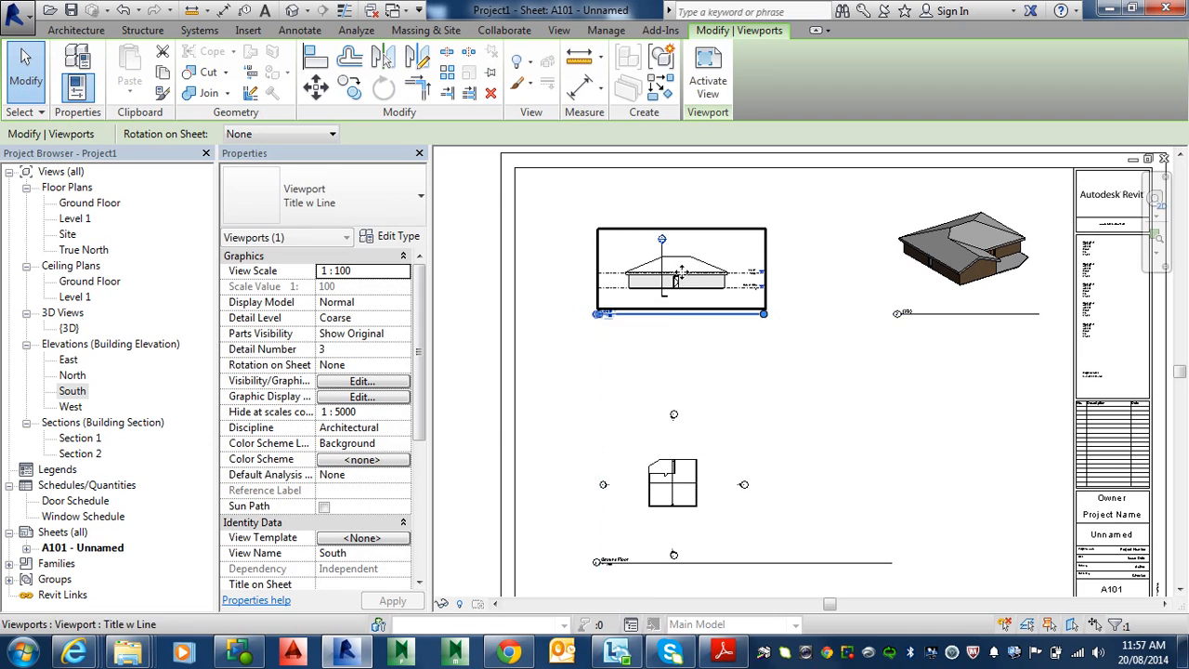
{"action": "scroll", "coordinate": [691, 355], "scroll_direction": "up", "scroll_amount": 2}
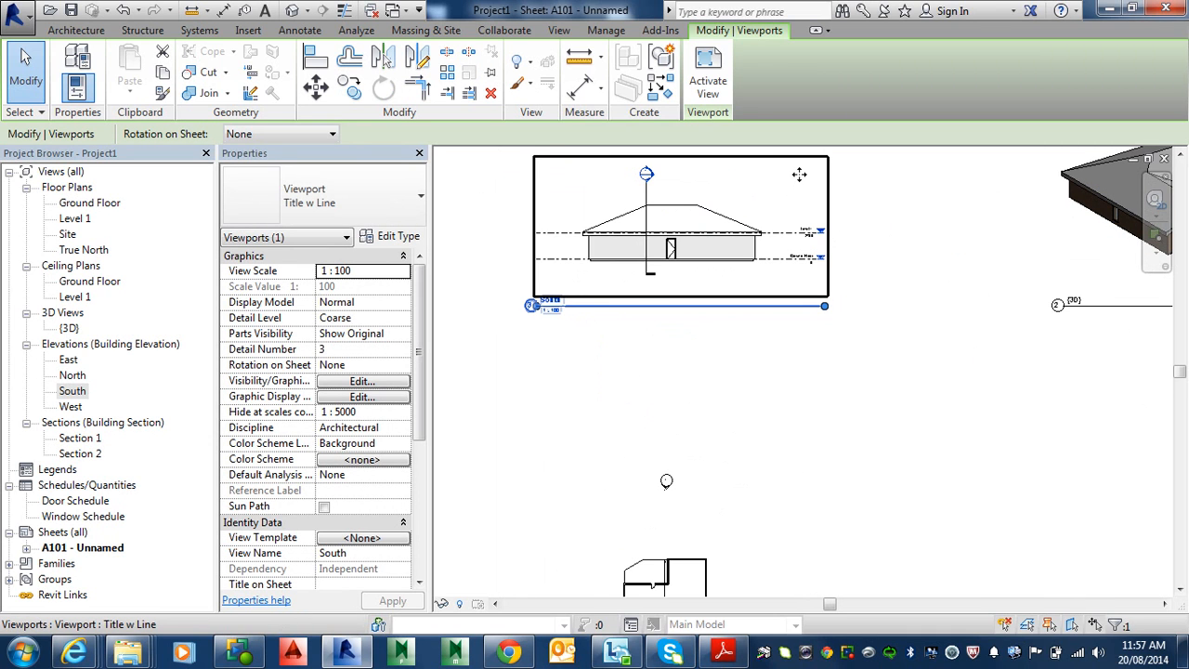
{"action": "left_click", "coordinate": [842, 390]}
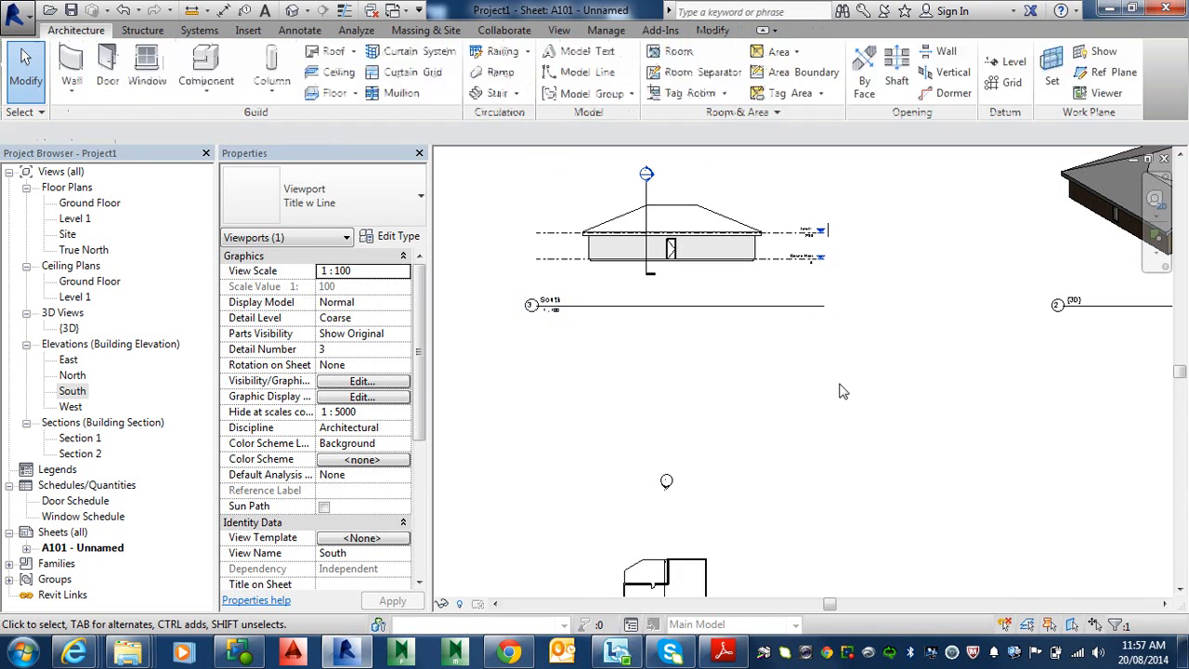
{"action": "scroll", "coordinate": [734, 388], "scroll_direction": "down", "scroll_amount": 4}
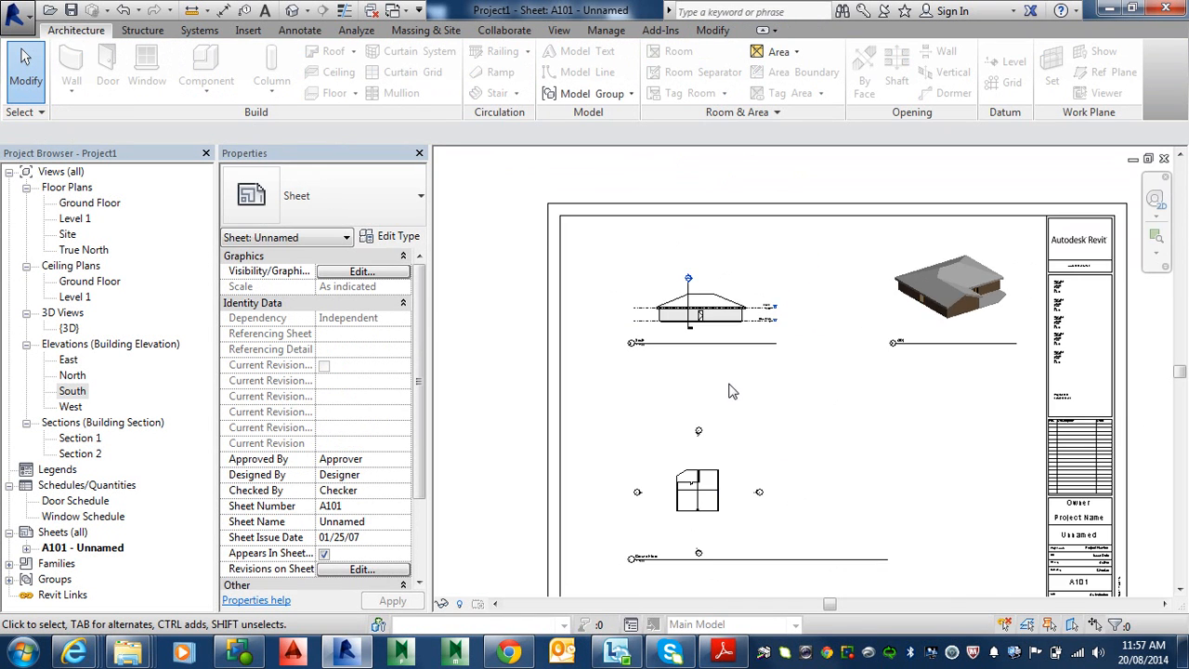
{"action": "middle_click_drag", "start_coordinate": [732, 390], "coordinate": [701, 353]}
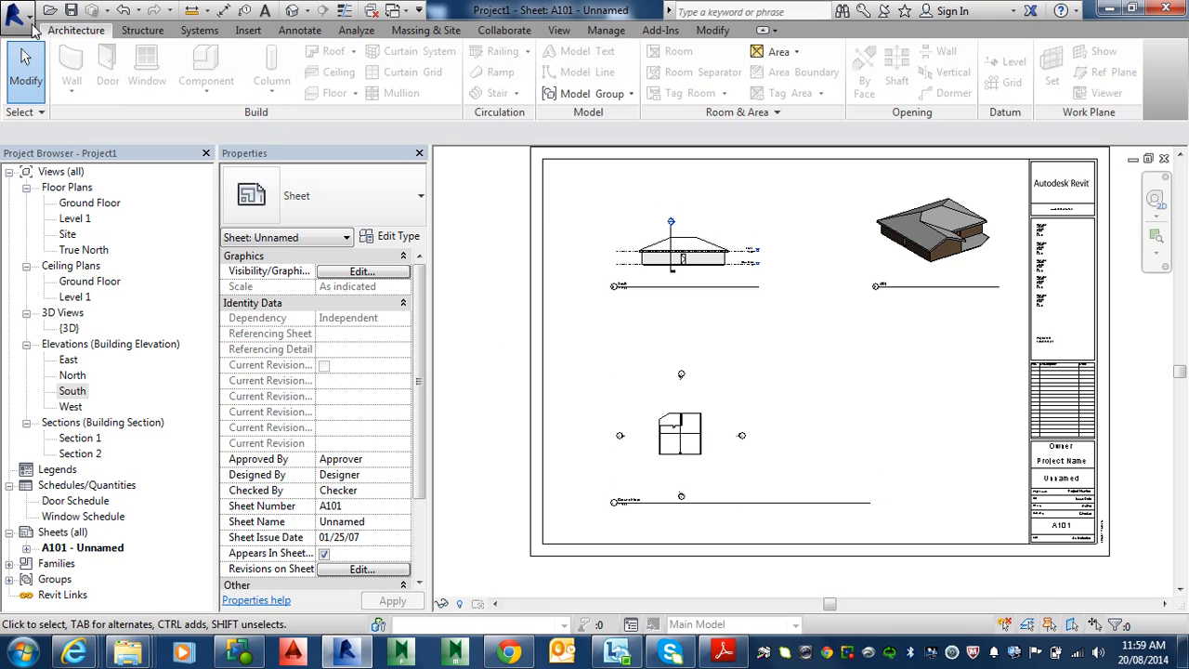
- Start saving the model as a new project file and set the maximum backups to 3
{"action": "left_click", "coordinate": [26, 21]}
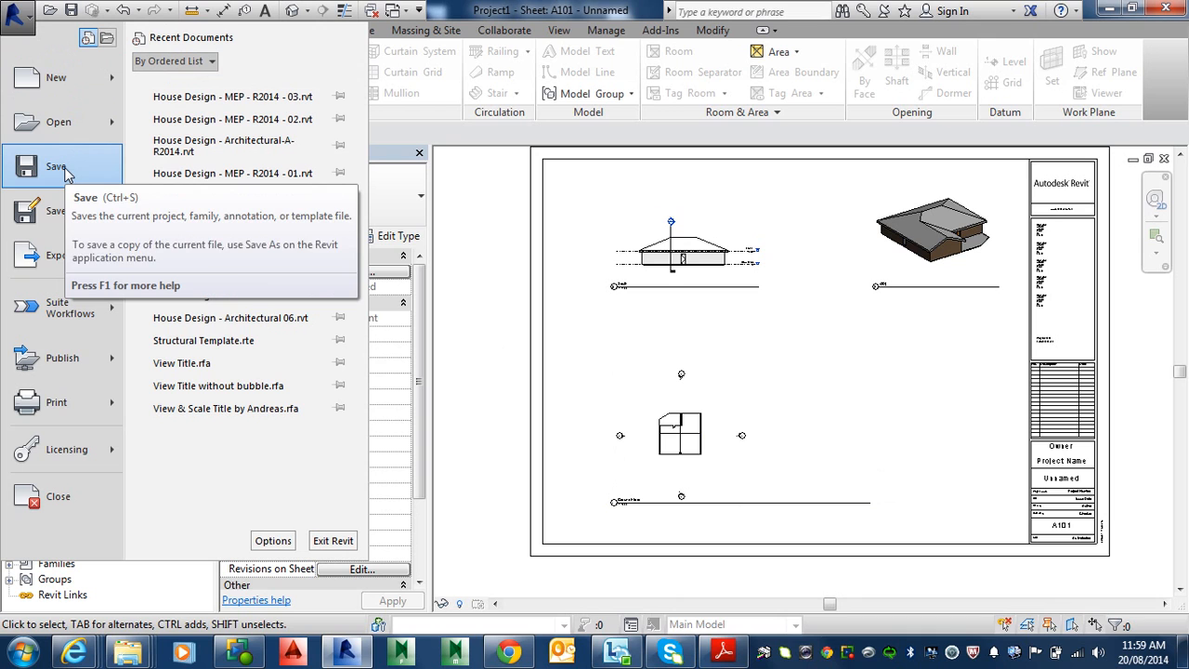
{"action": "mouse_move", "coordinate": [78, 216]}
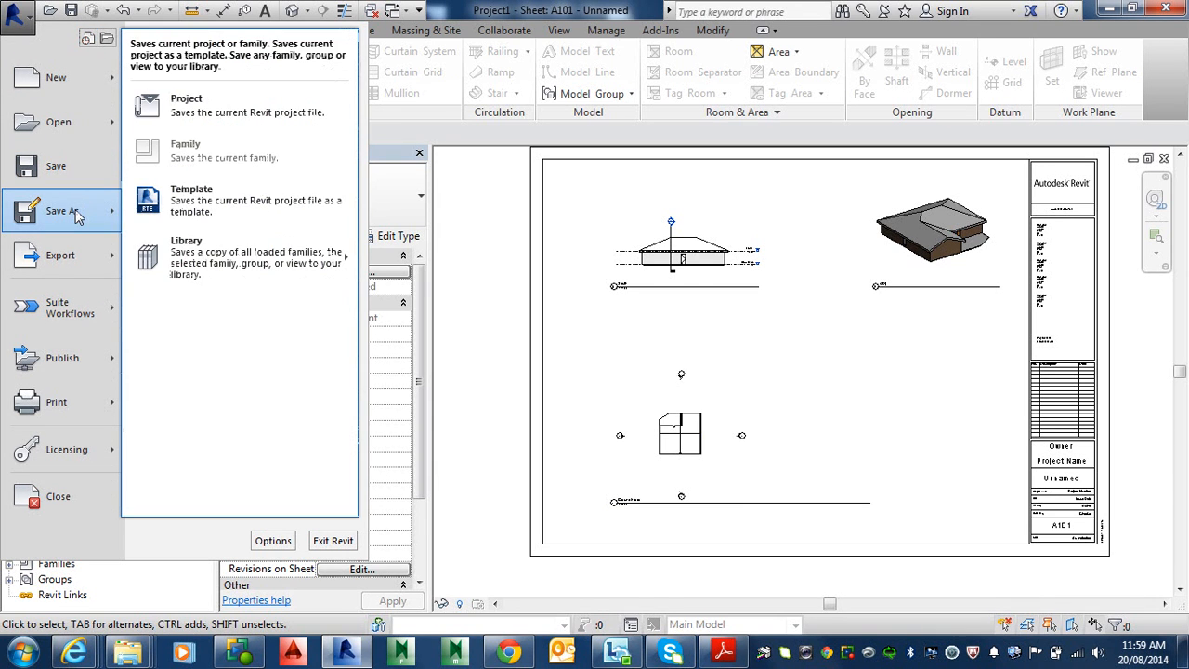
{"action": "left_click", "coordinate": [215, 117]}
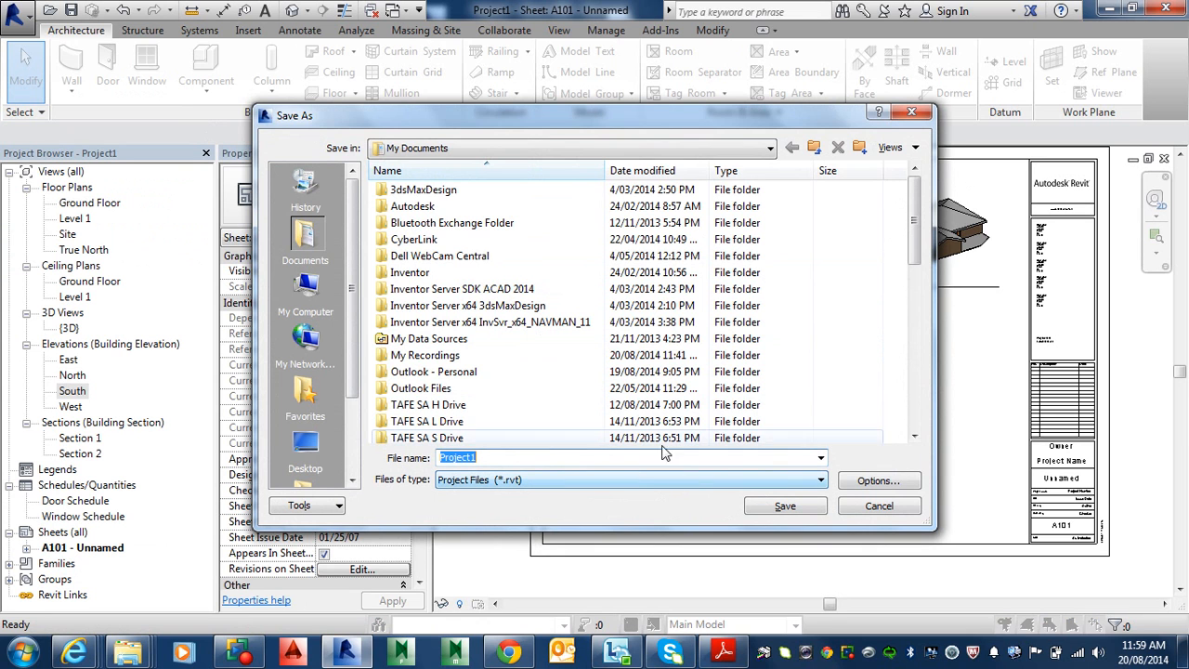
{"action": "left_click", "coordinate": [892, 481]}
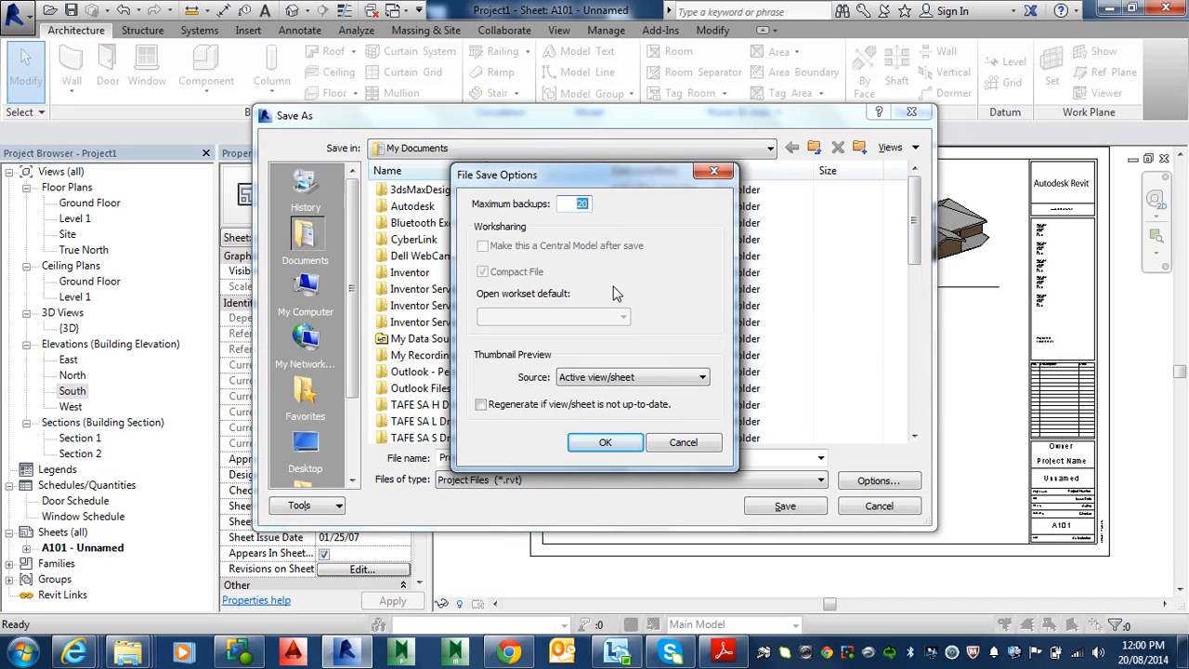
{"action": "type", "text": "3"}
{"action": "left_click", "coordinate": [605, 442]}
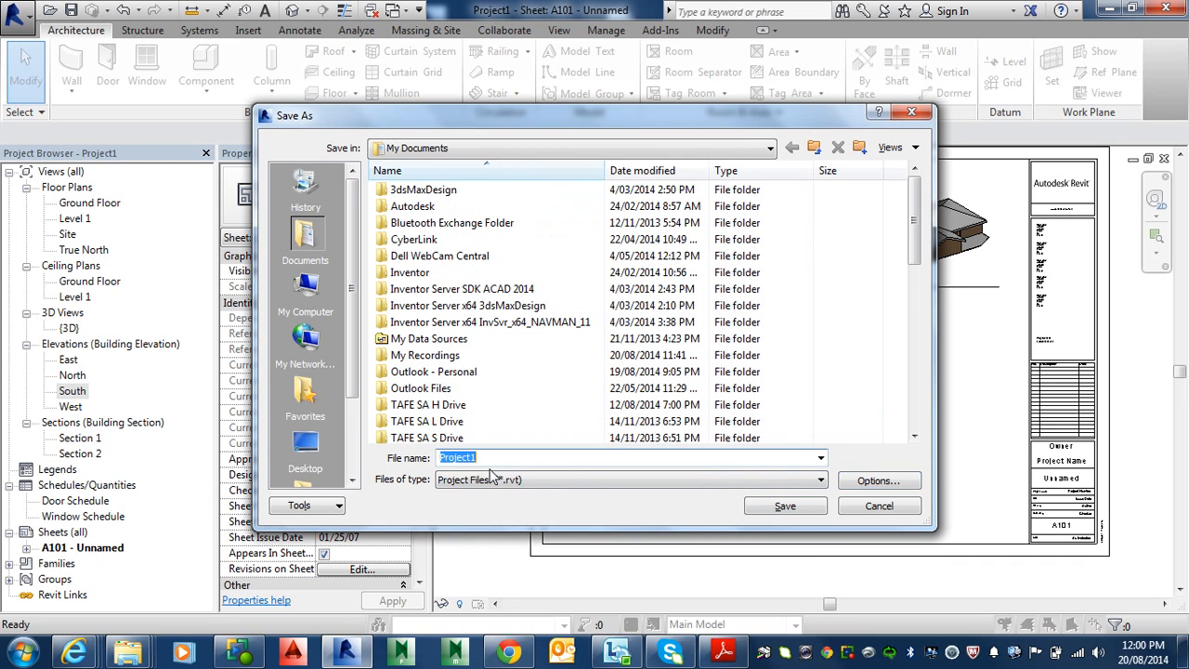
- Name the project file My First Revit Project and save it in My Documents
{"action": "type", "text": "My First Revit Project"}
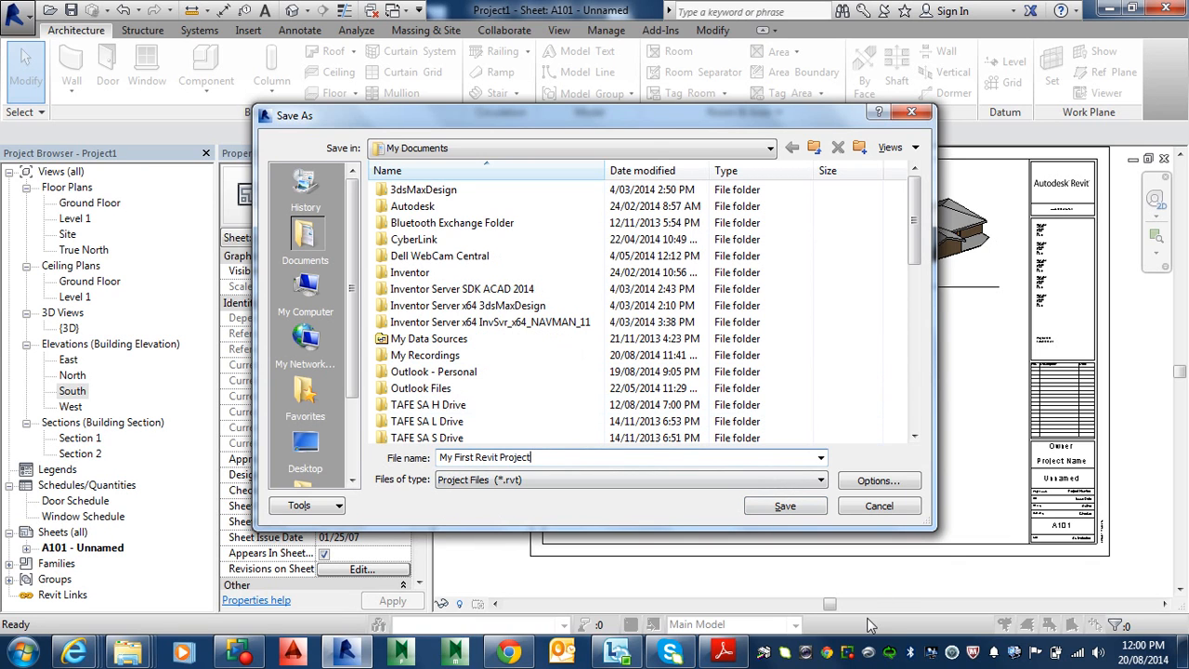
{"action": "left_click", "coordinate": [805, 516]}
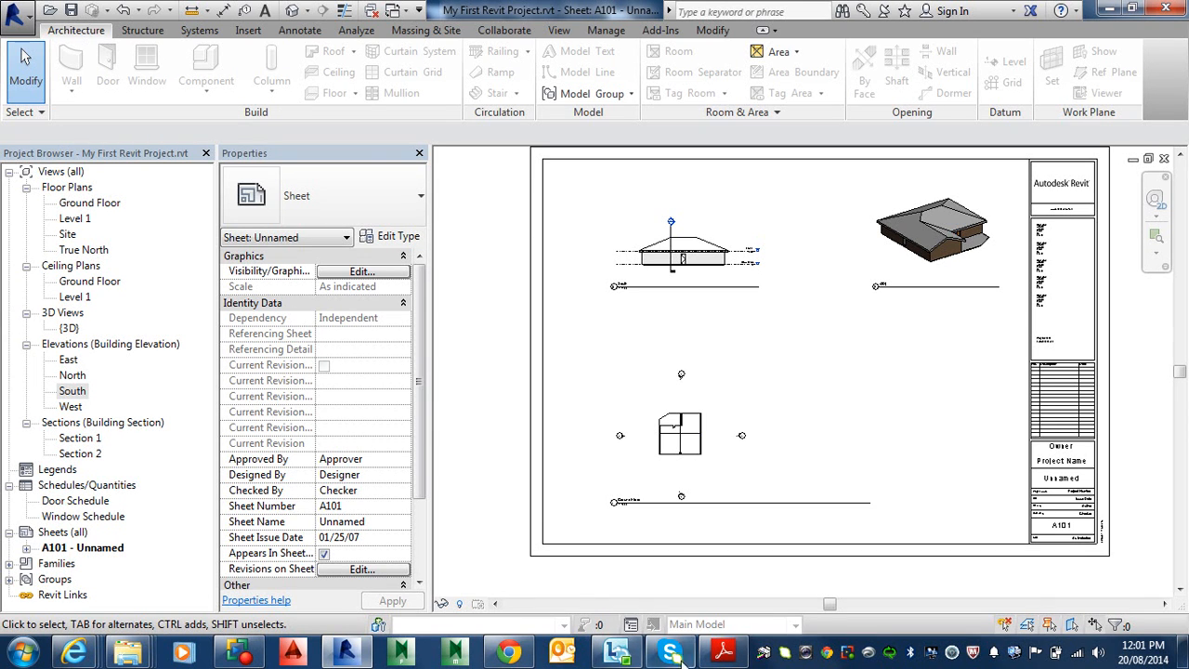
{"action": "mouse_move", "coordinate": [697, 658]}
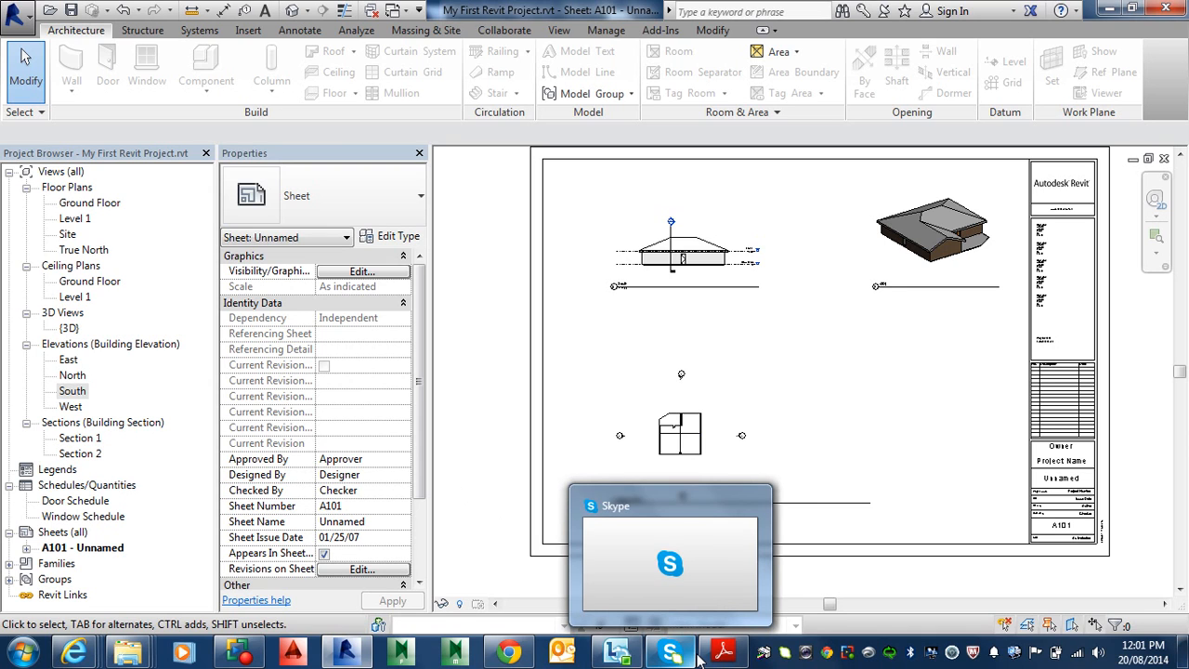